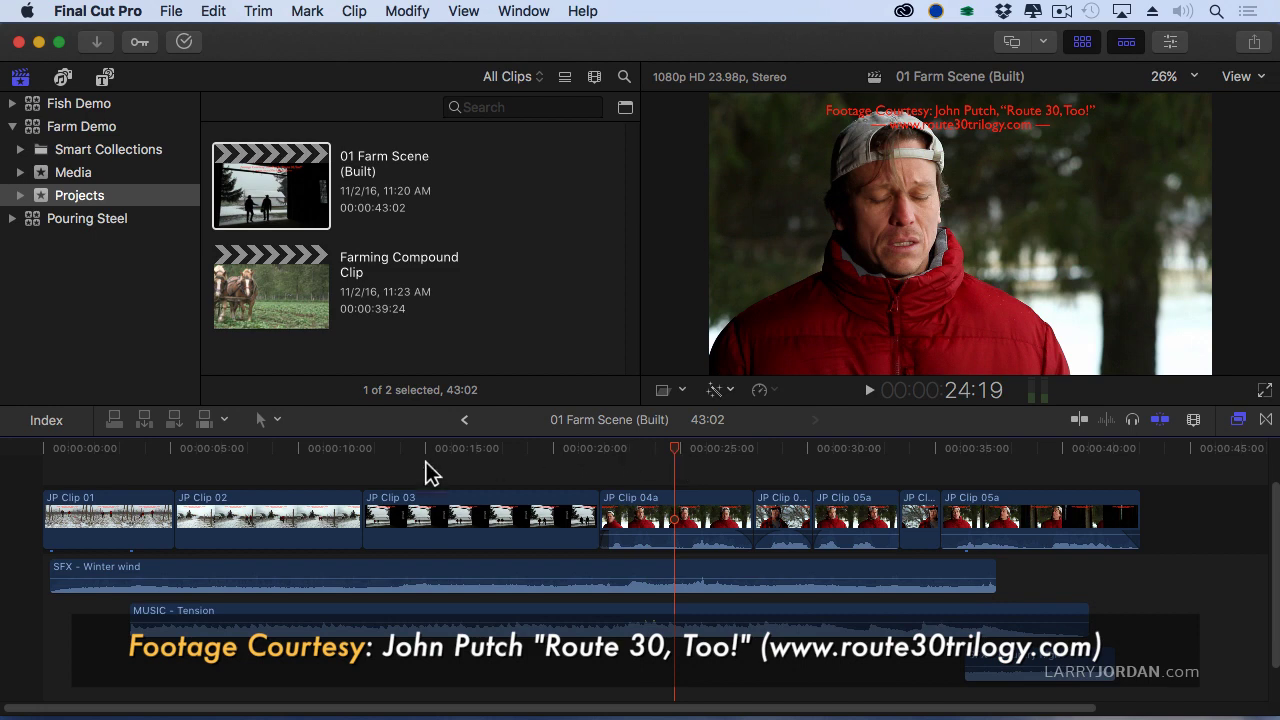
# - Select JP Clip 01 and step the playhead through the Farm Scene from 2:16 to 37:10
pyautogui.click(166, 502)
pyautogui.click(112, 449)
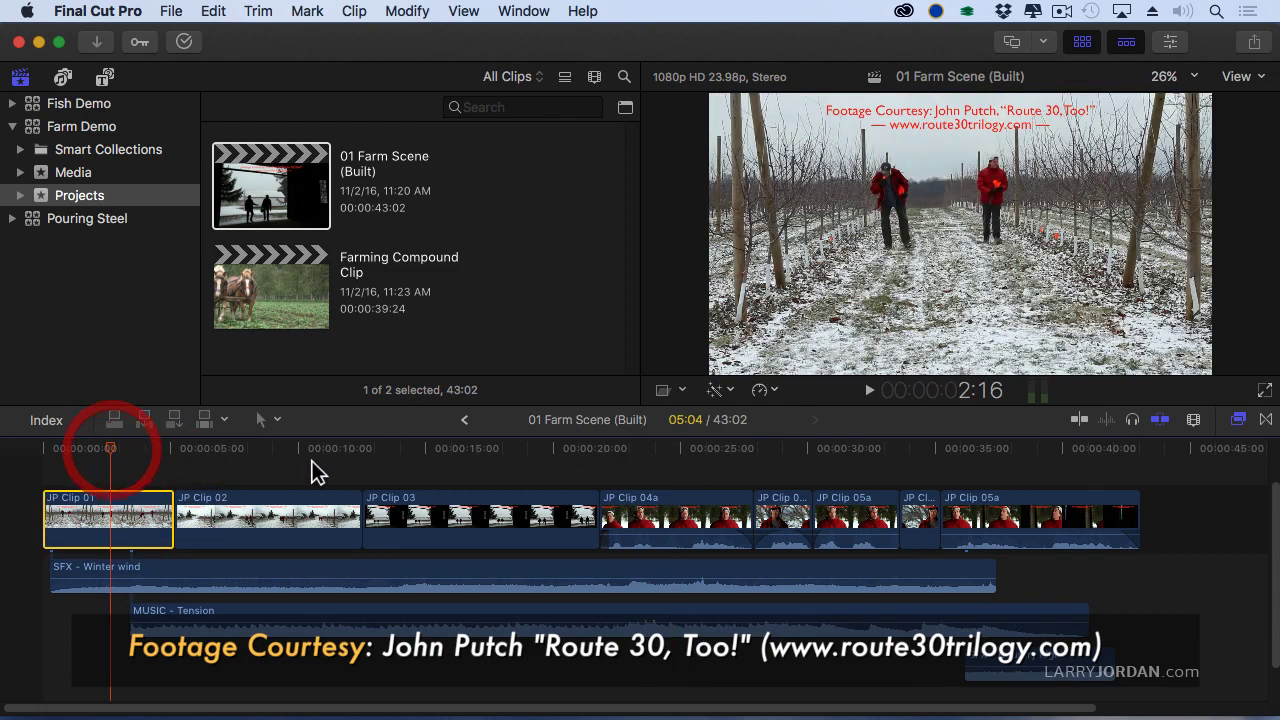
pyautogui.click(273, 449)
pyautogui.click(432, 450)
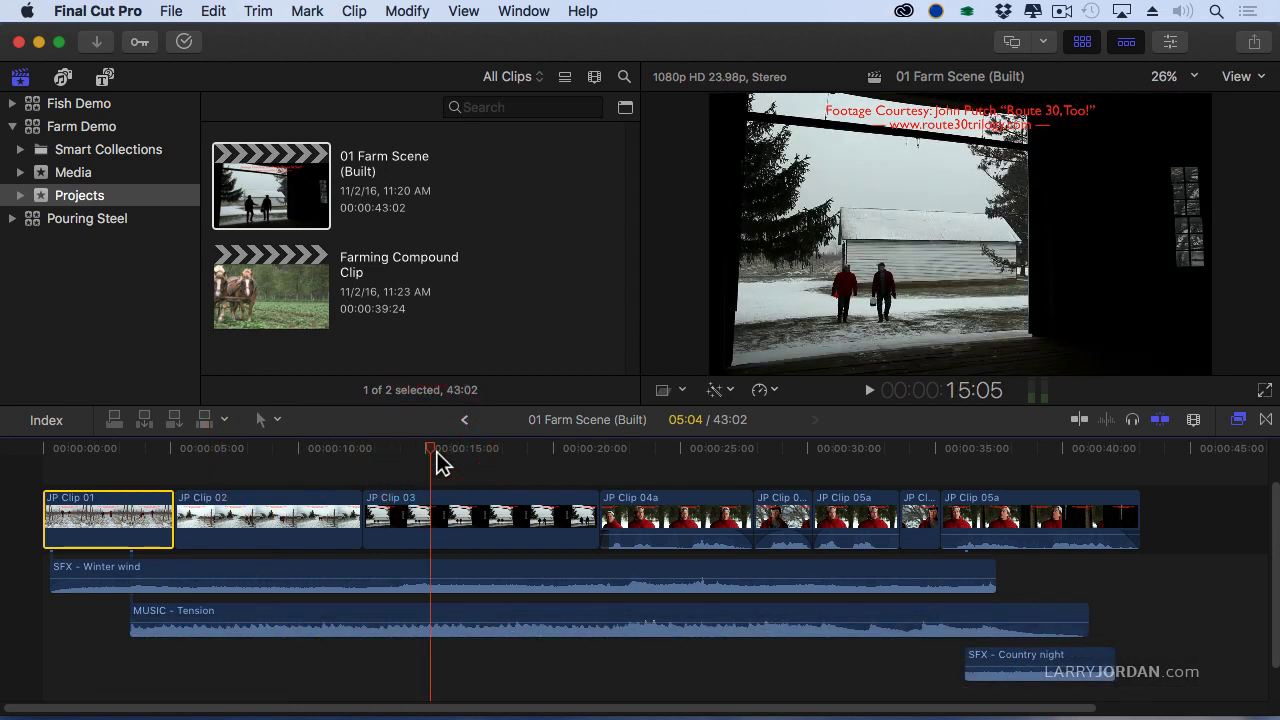
pyautogui.click(645, 450)
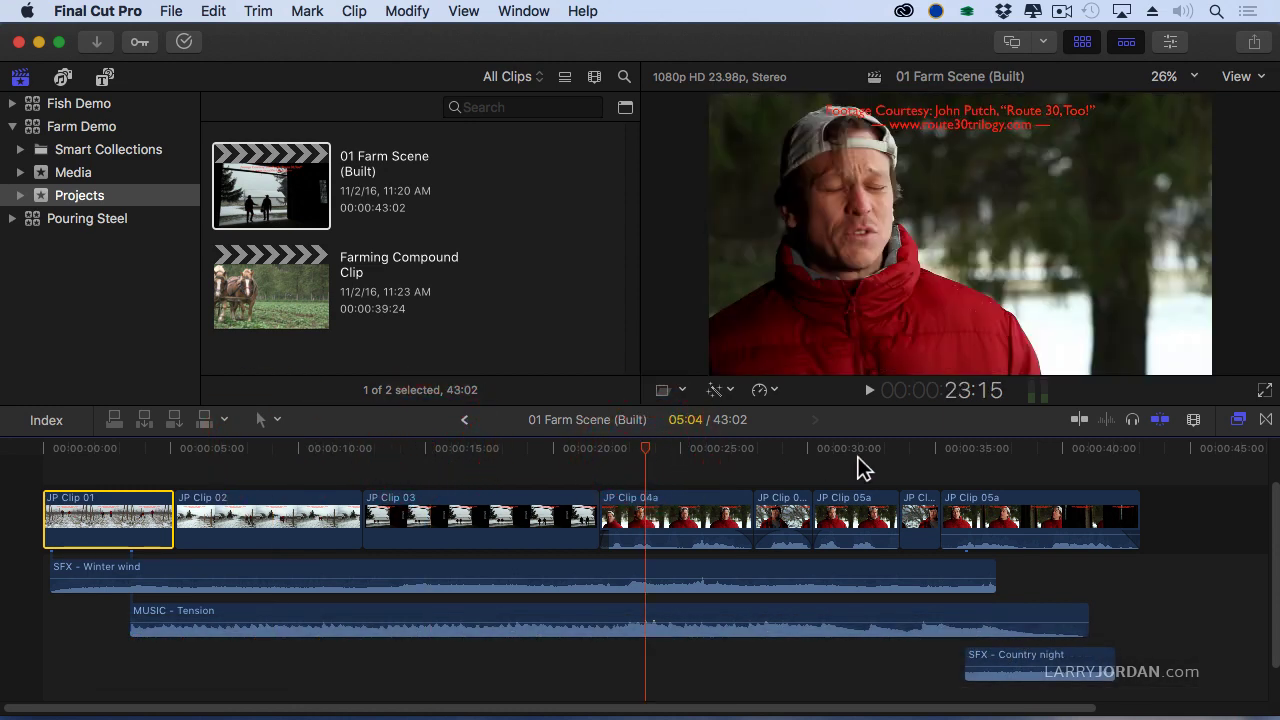
pyautogui.click(805, 449)
pyautogui.click(862, 449)
pyautogui.click(935, 449)
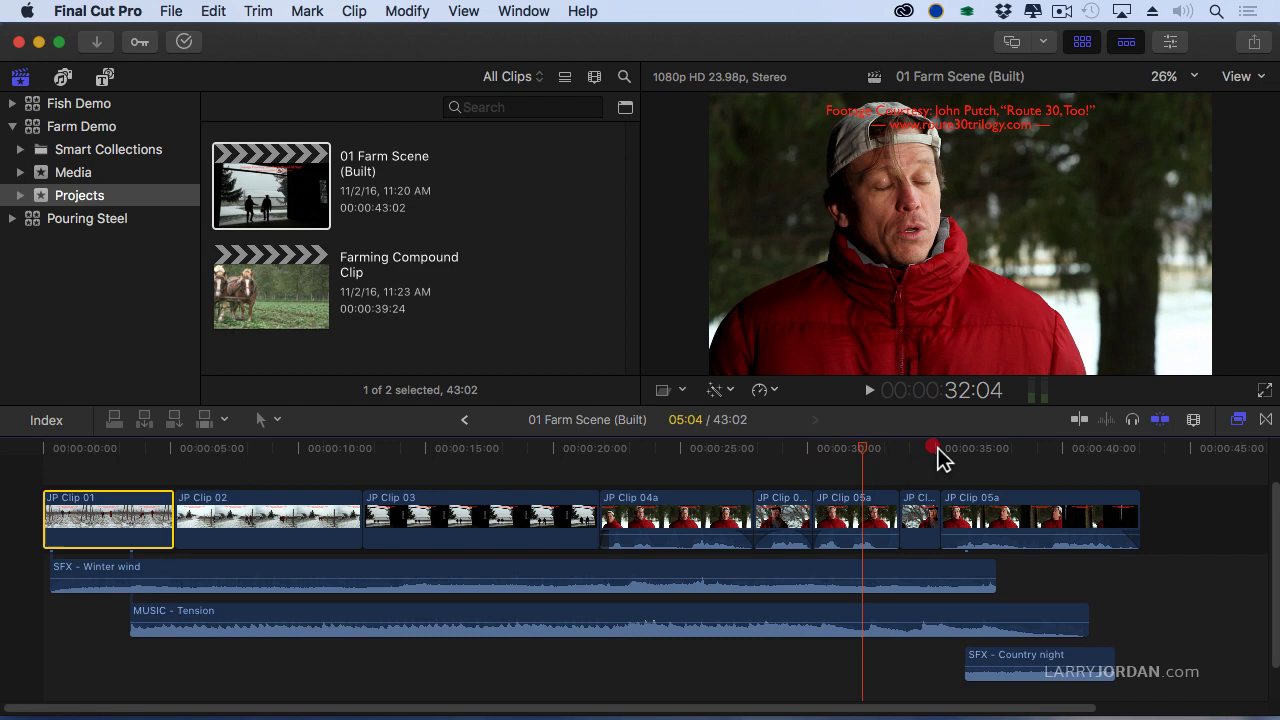
pyautogui.click(997, 449)
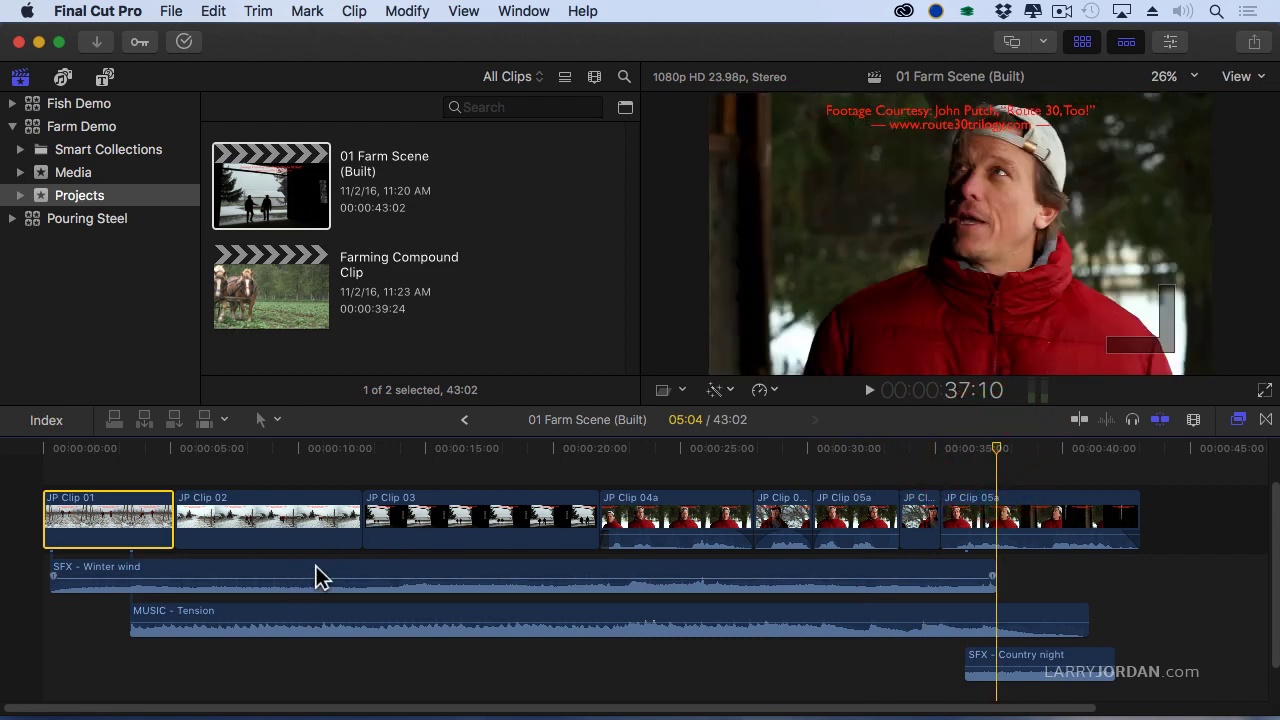
# - Select the SFX - Winter wind, MUSIC - Tension and SFX - Country night clips in turn
pyautogui.click(316, 578)
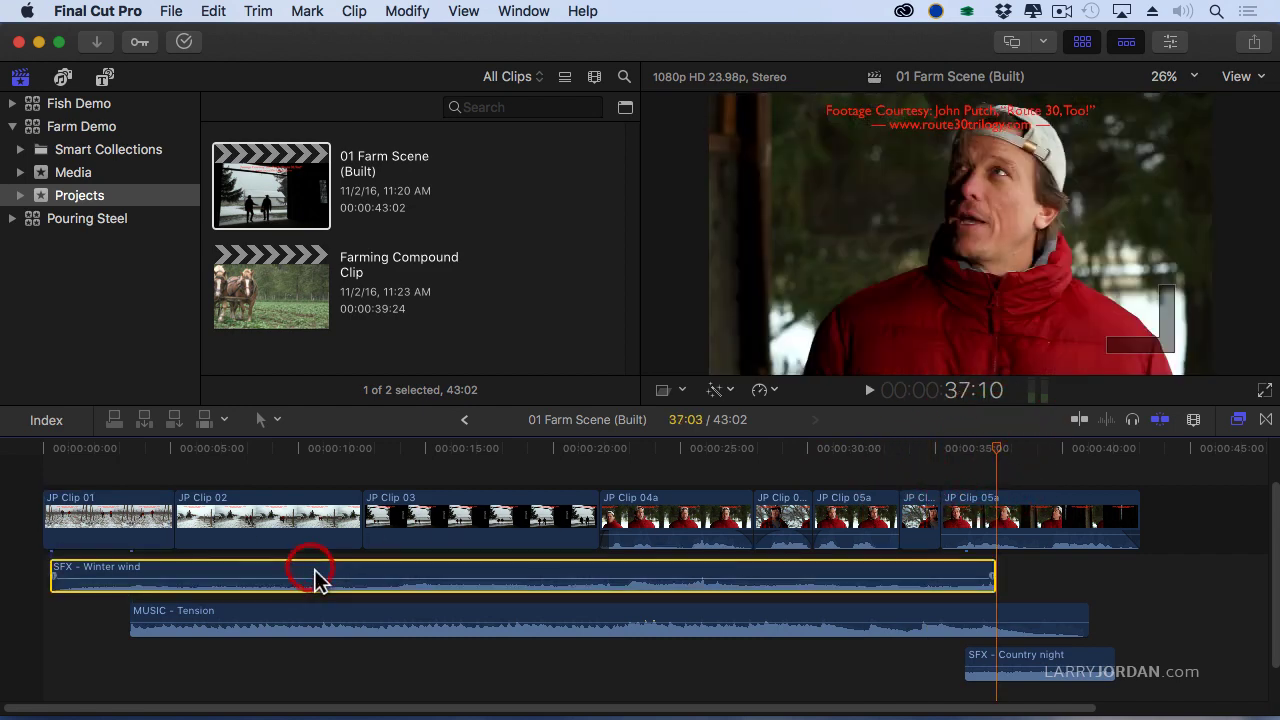
pyautogui.click(281, 449)
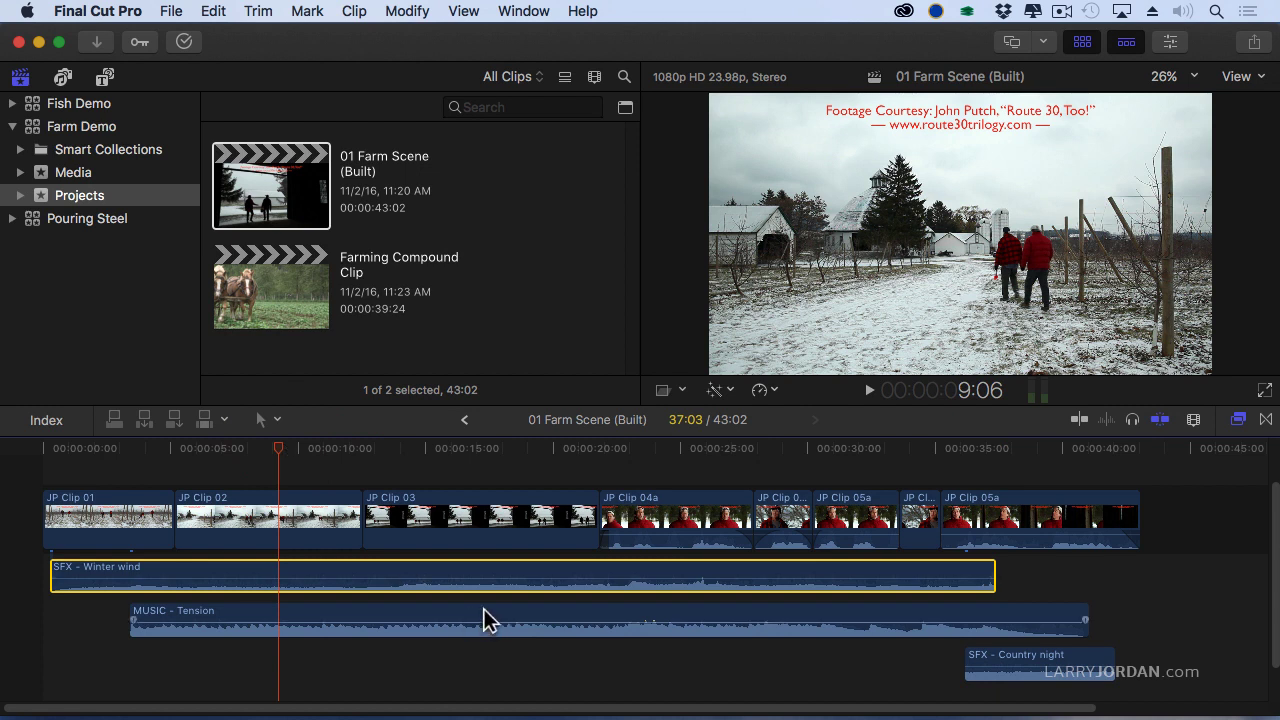
pyautogui.click(484, 618)
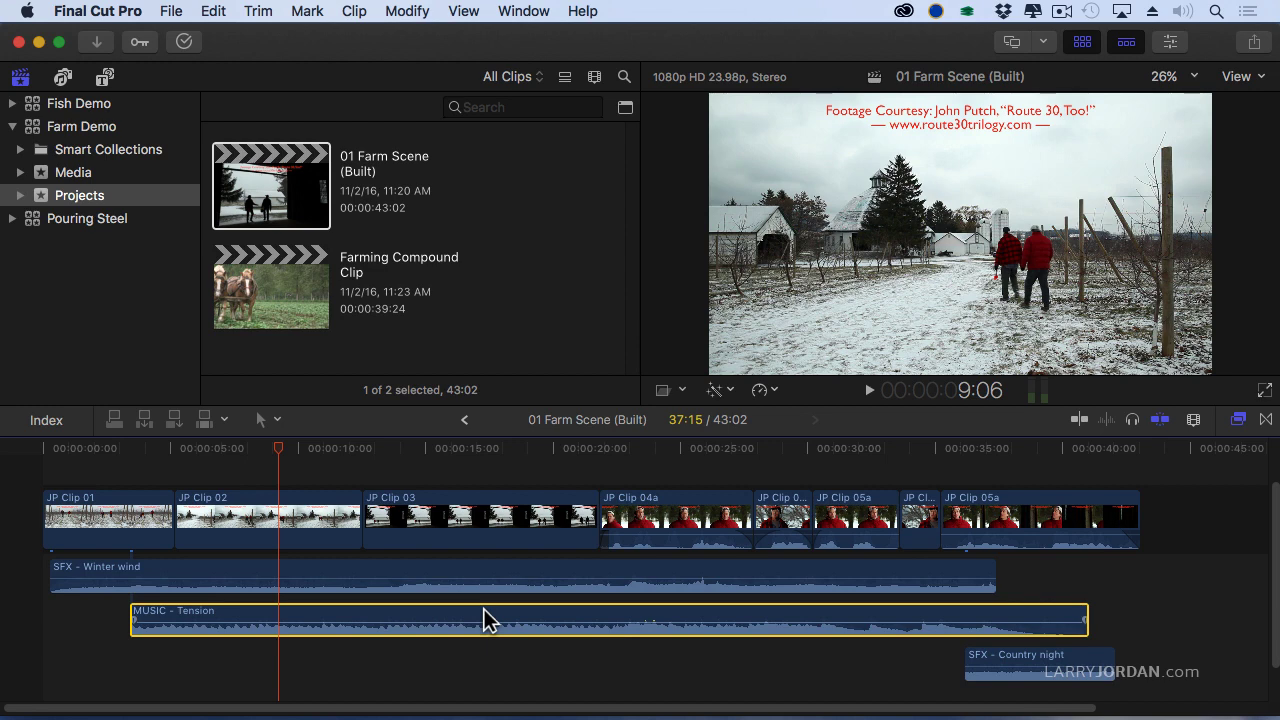
pyautogui.click(1039, 448)
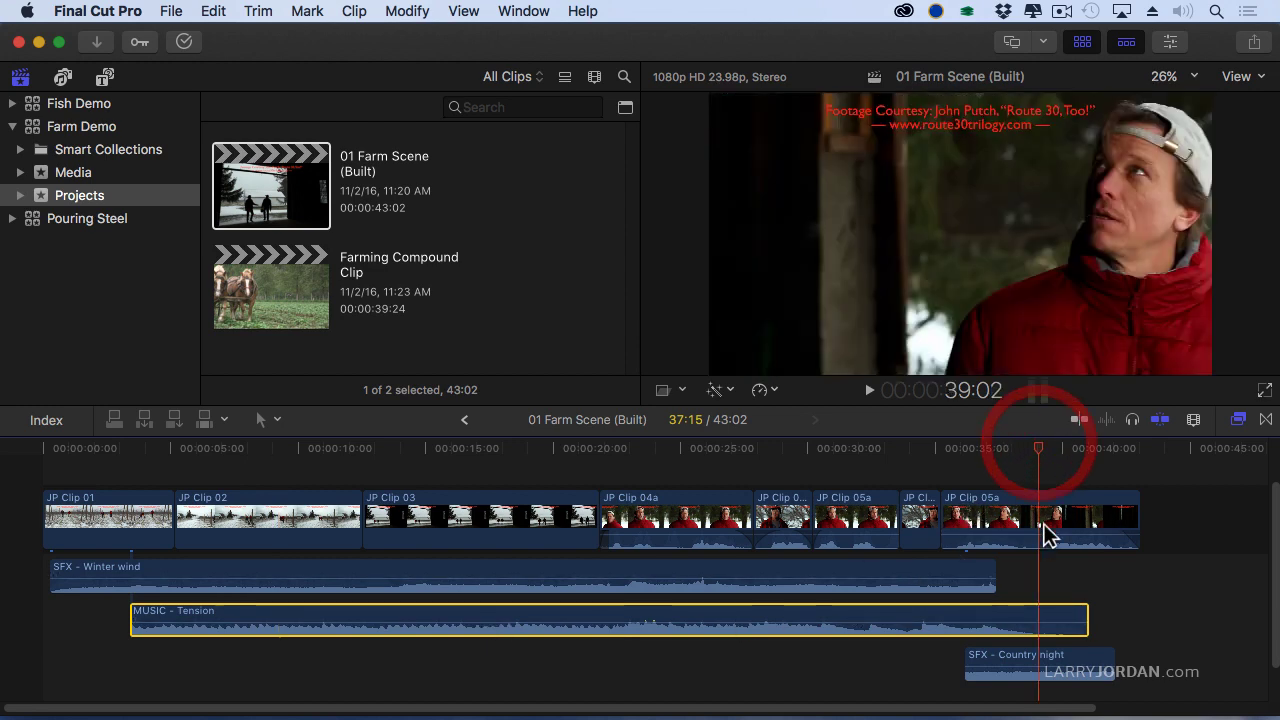
pyautogui.click(1050, 673)
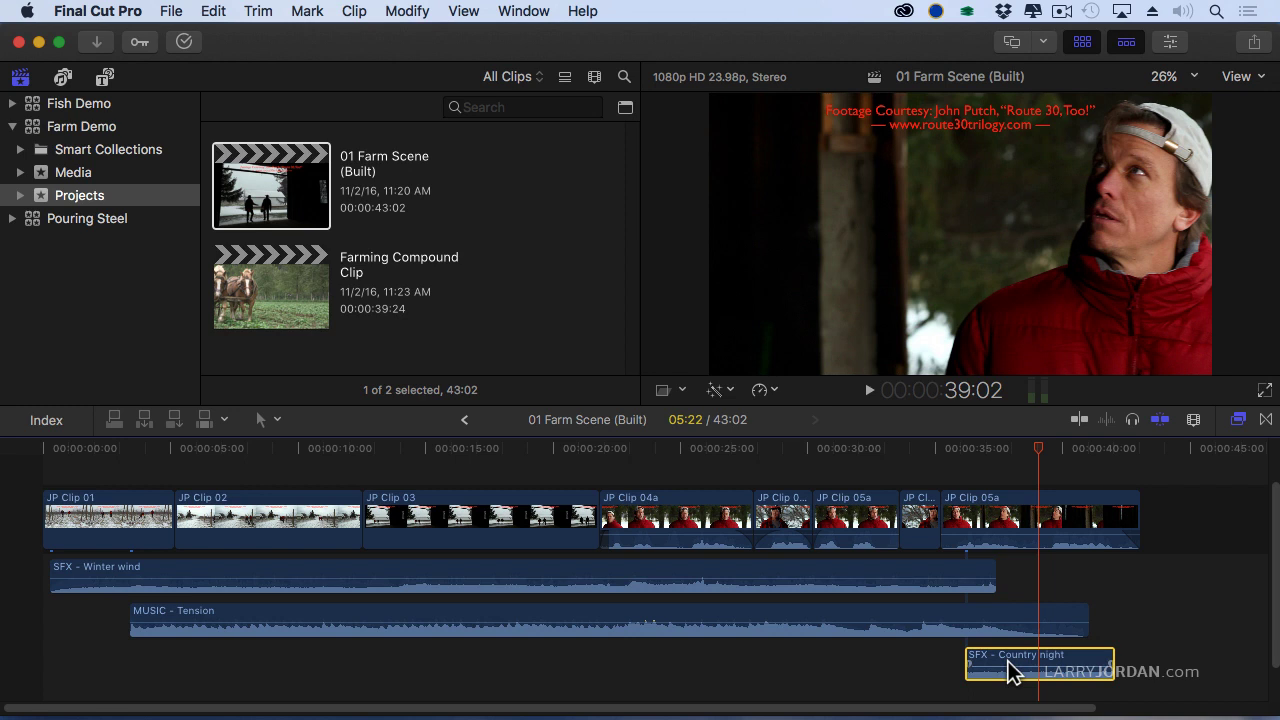
# - Expand the audio of JP Clip 04a, 04b and both 05a clips into strips under their video
pyautogui.scroll(-1, 917, 669)
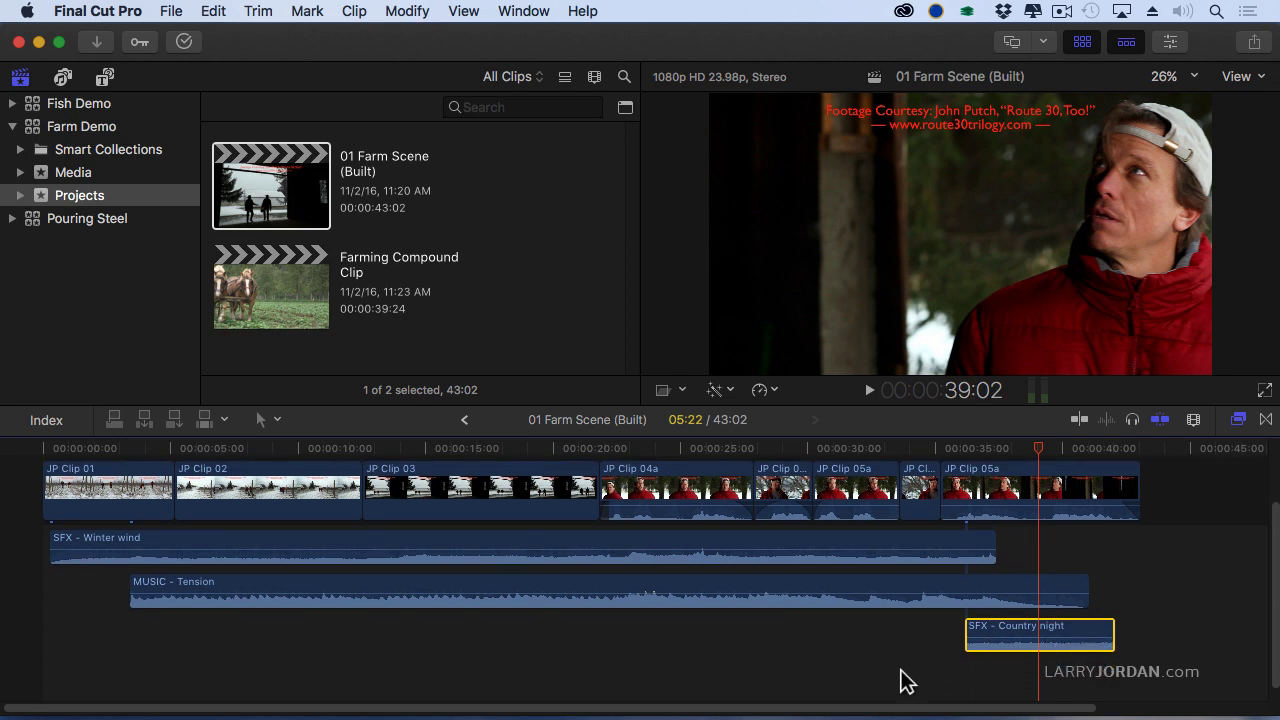
pyautogui.scroll(1, 907, 681)
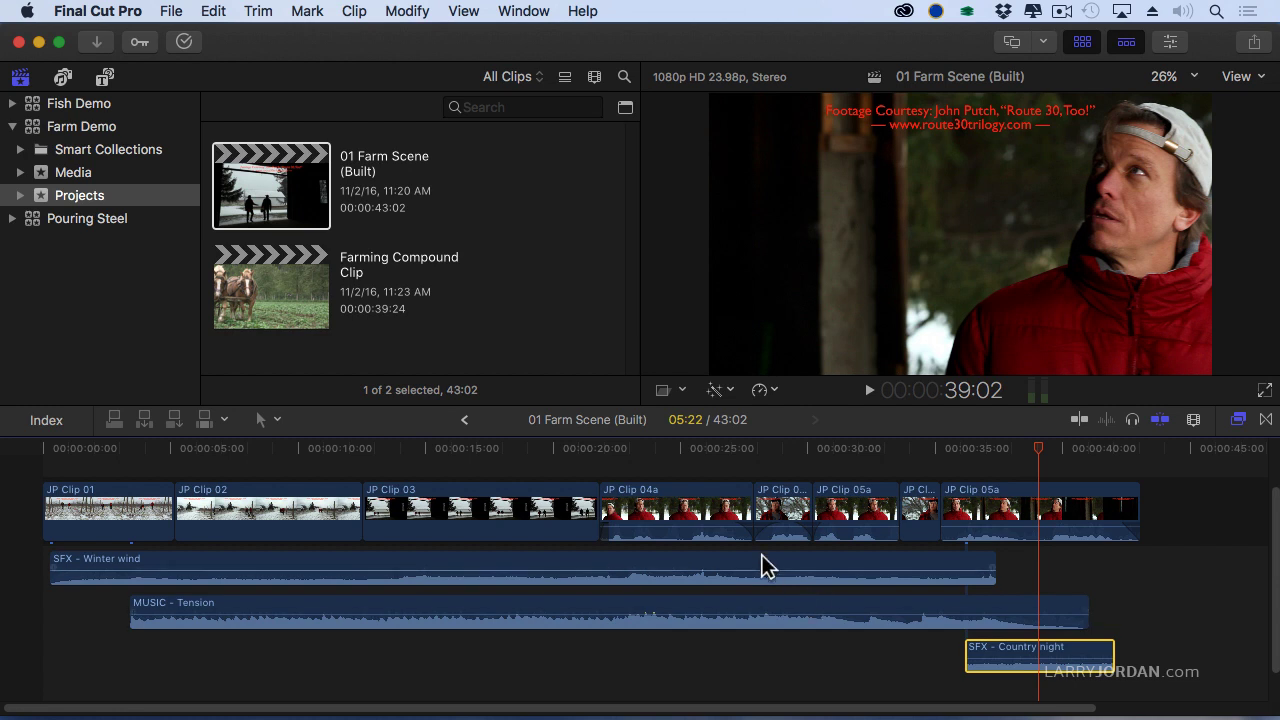
pyautogui.doubleClick(729, 536)
pyautogui.doubleClick(789, 530)
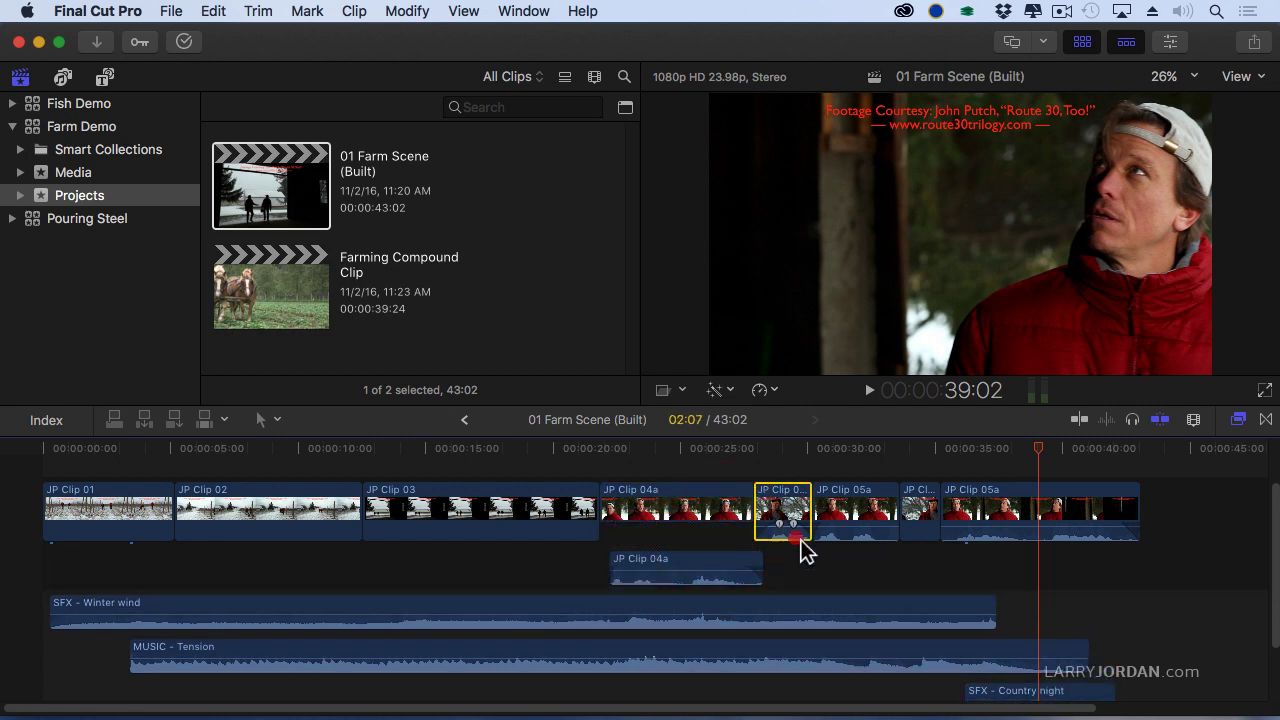
pyautogui.click(855, 540)
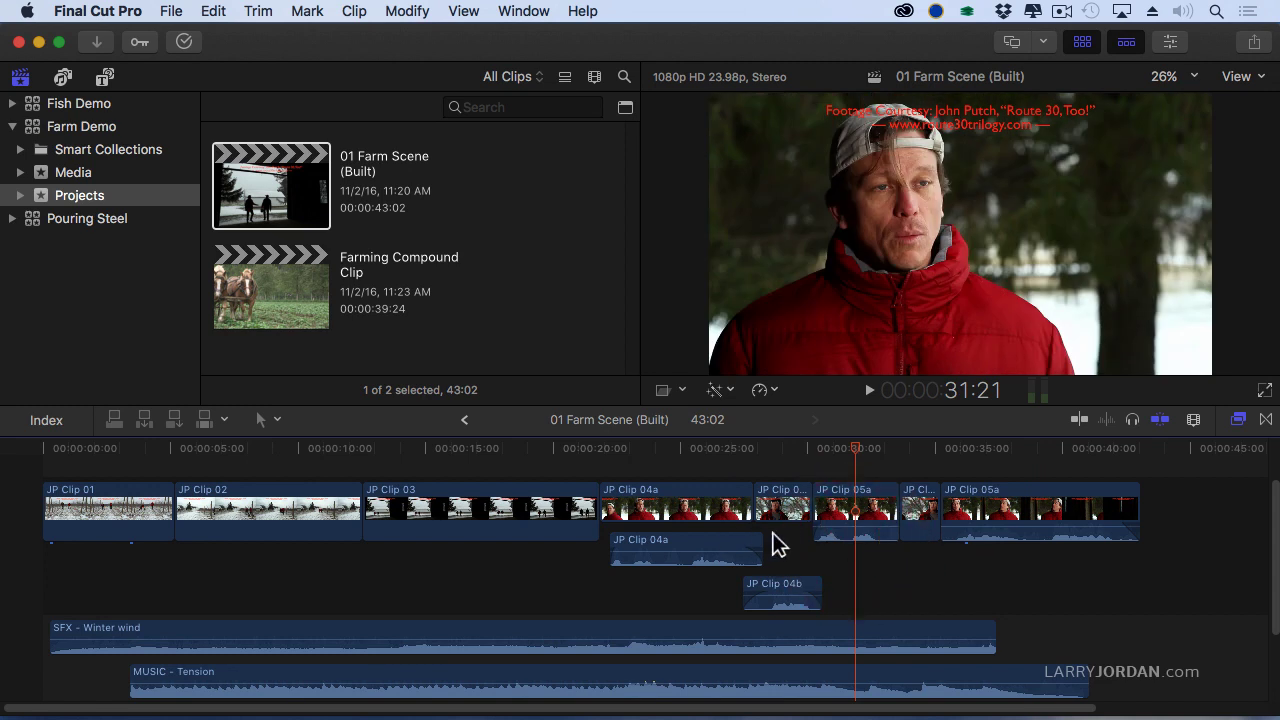
pyautogui.doubleClick(870, 540)
pyautogui.doubleClick(1003, 545)
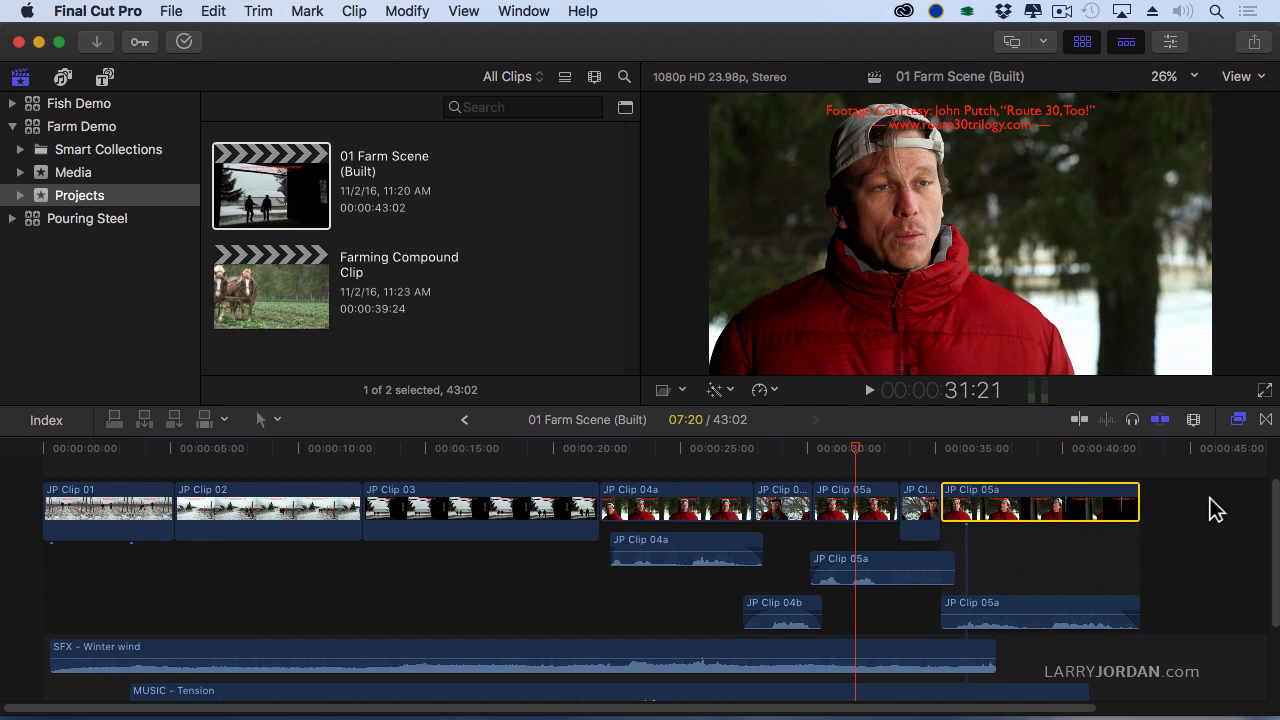
# - Select JP Clip 04a through the last 05a and assign them the Dialogue audio role
pyautogui.moveTo(1206, 494); pyautogui.dragTo(677, 606)
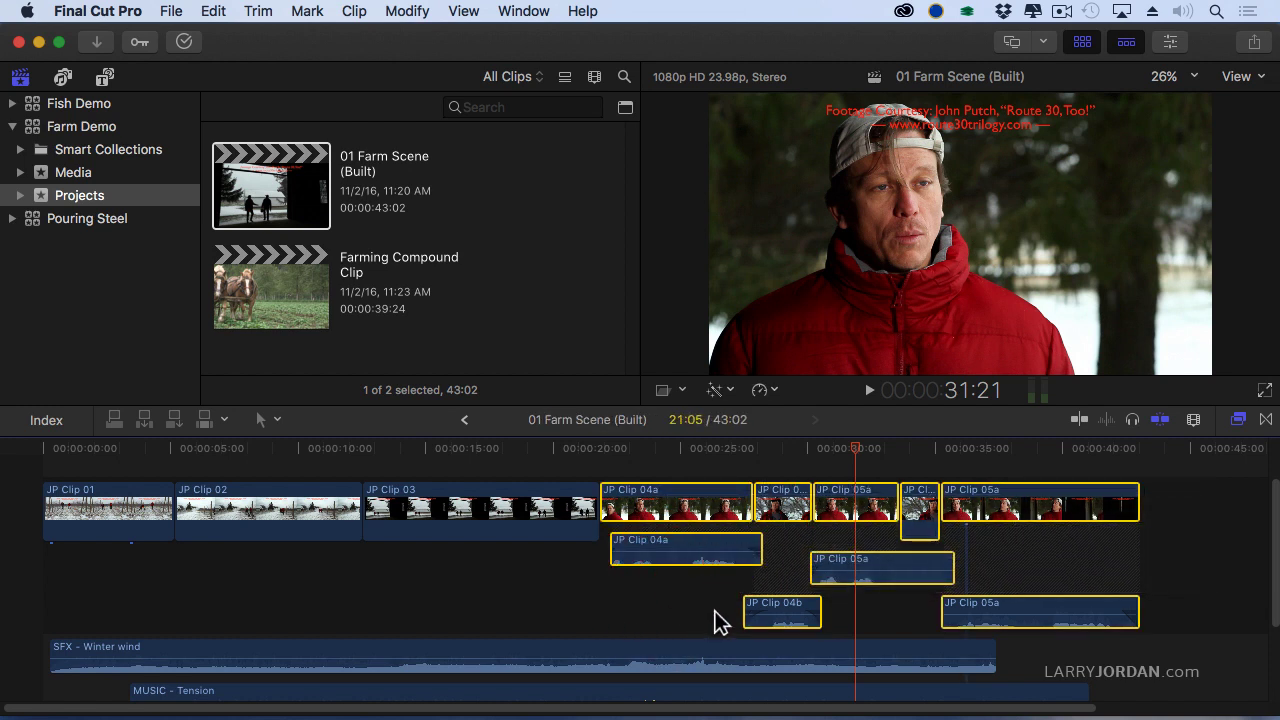
pyautogui.rightClick(707, 566)
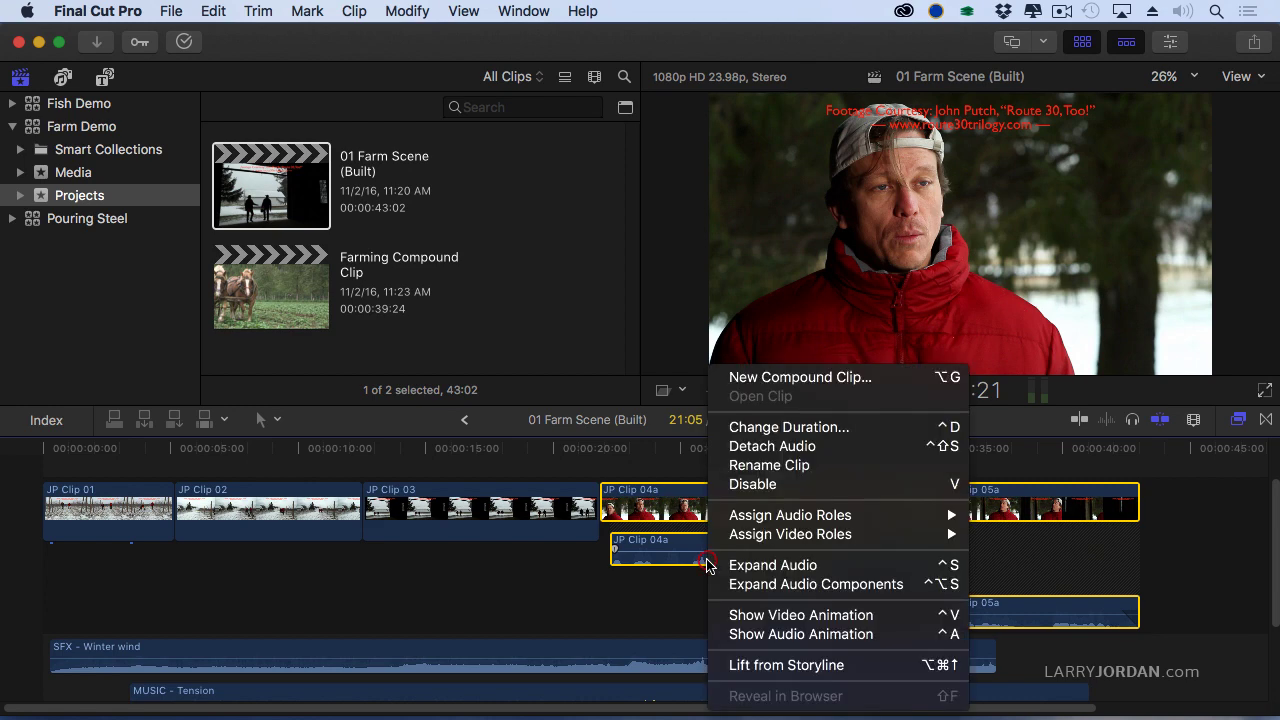
pyautogui.moveTo(785, 517)
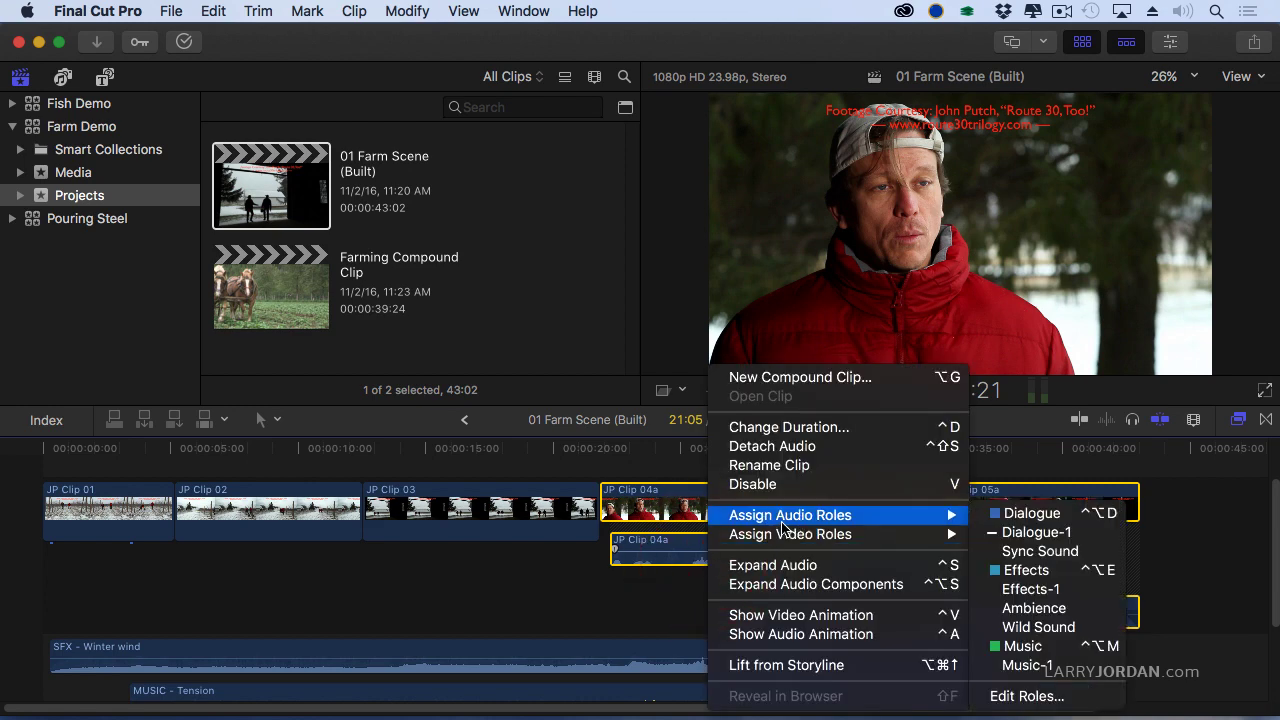
pyautogui.click(1090, 522)
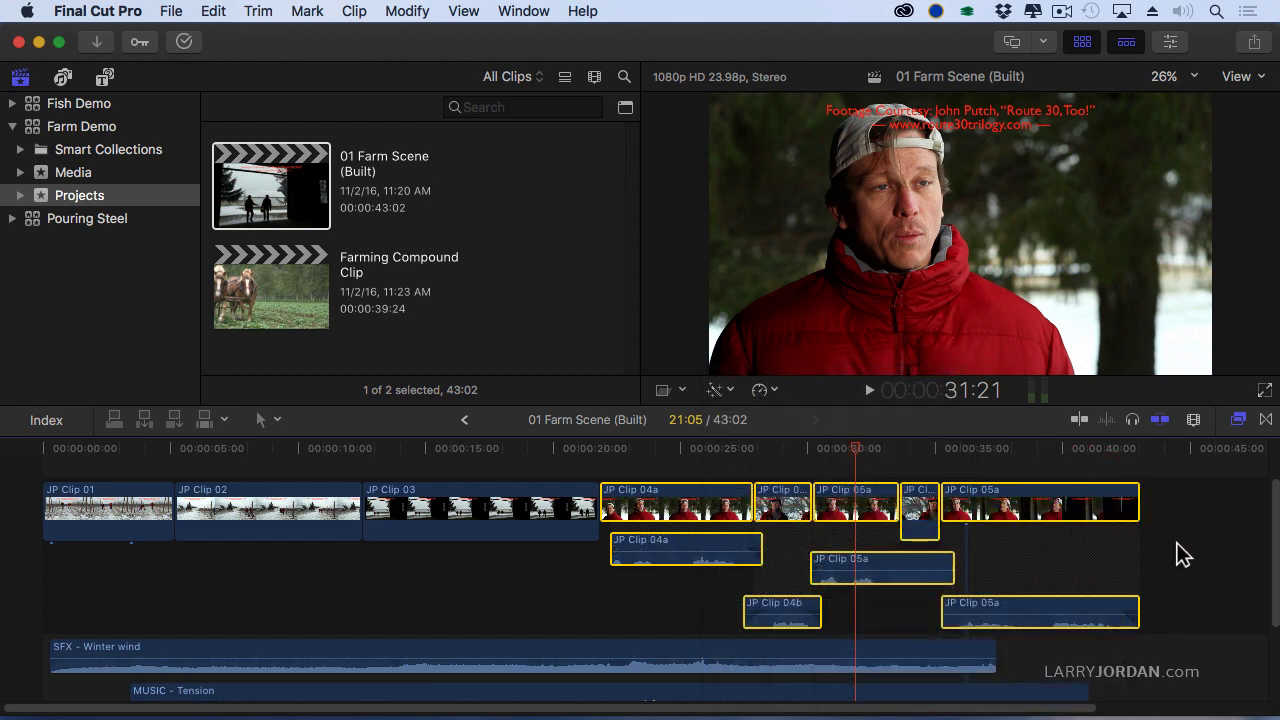
# - Deselect all, then collapse the audio of JP Clip 04a, 04b and both 05a clips
pyautogui.click(1180, 648)
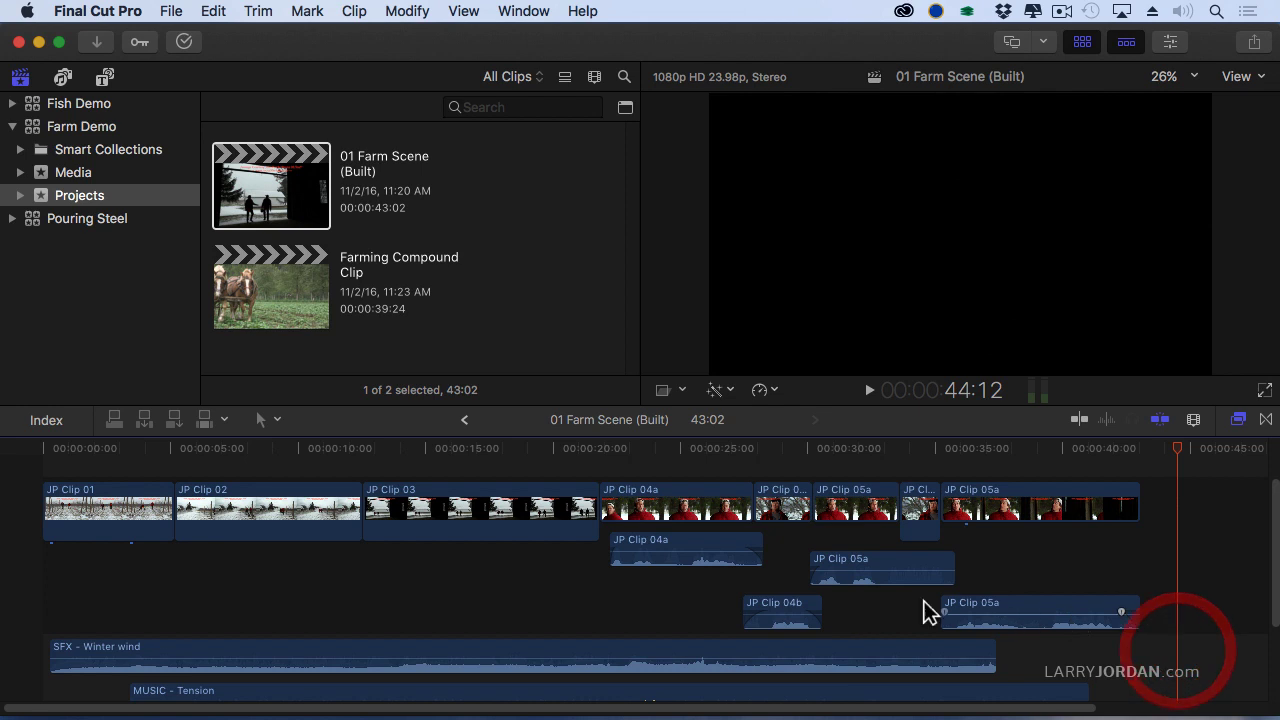
pyautogui.doubleClick(684, 566)
pyautogui.doubleClick(780, 620)
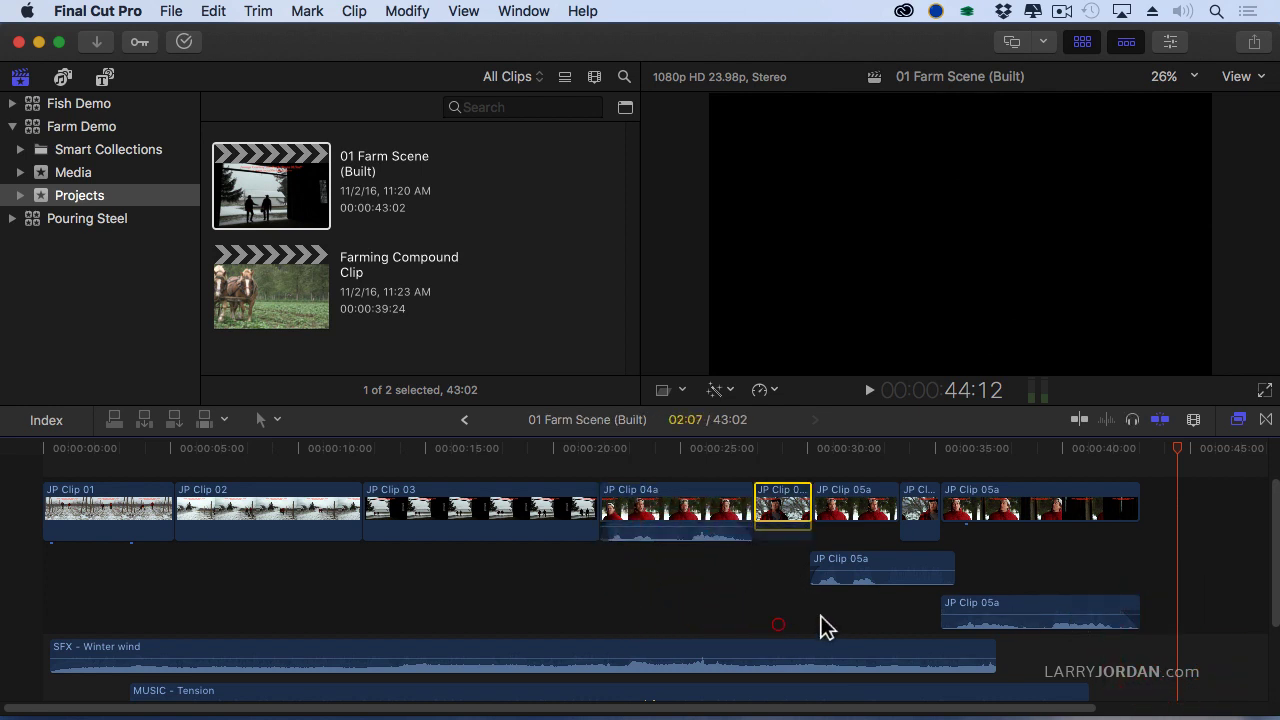
pyautogui.doubleClick(871, 578)
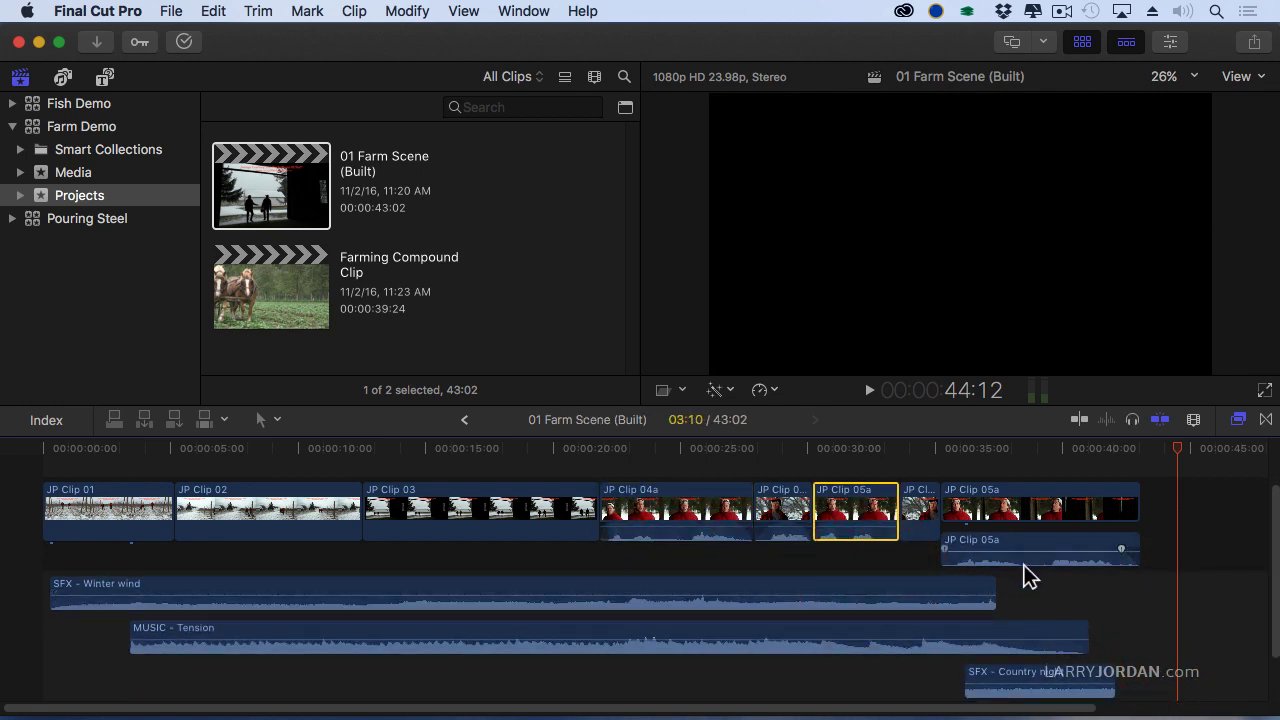
pyautogui.doubleClick(1025, 562)
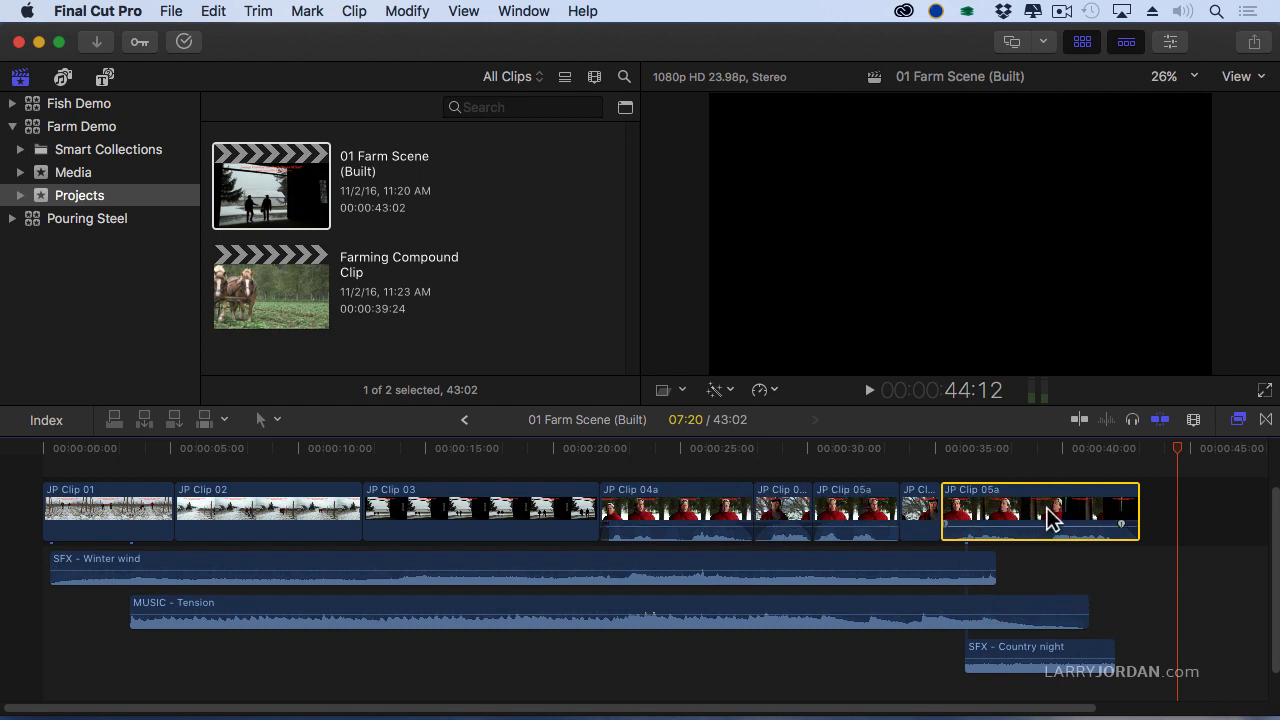
# - Re-expand and collapse the last JP Clip 05a's audio, then dismiss SFX - Winter wind's options
pyautogui.doubleClick(1042, 535)
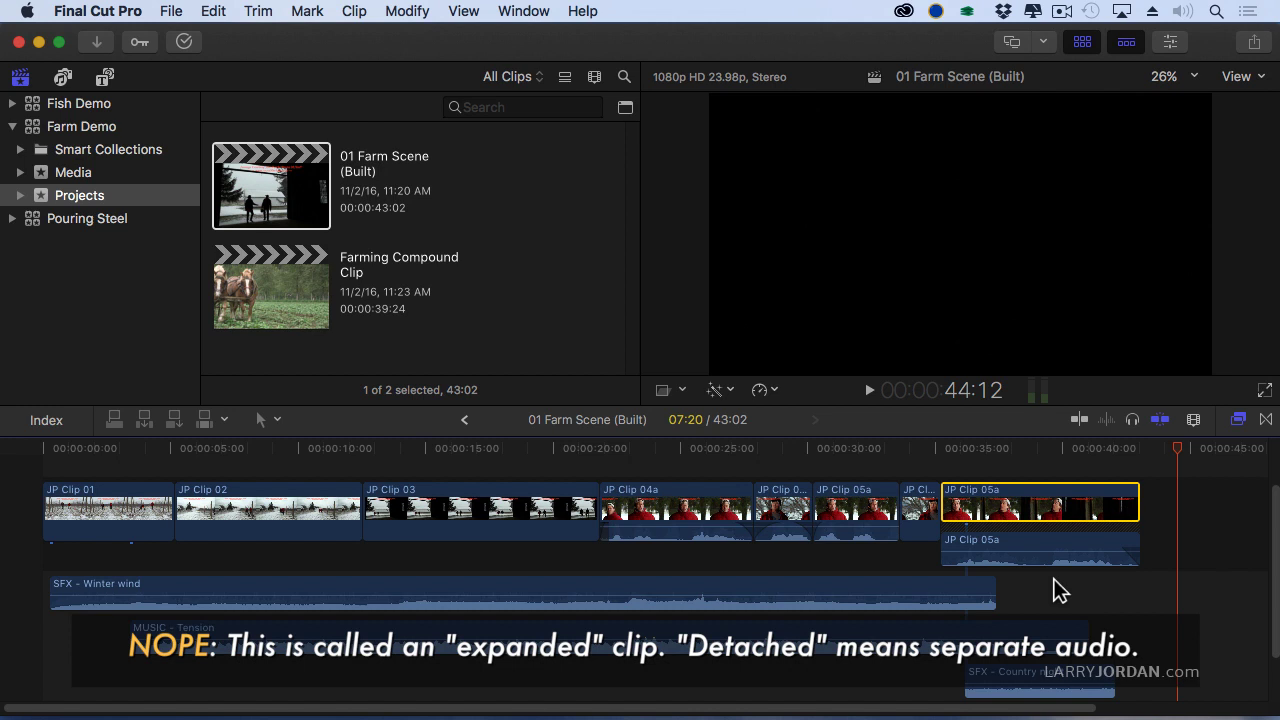
pyautogui.doubleClick(1038, 562)
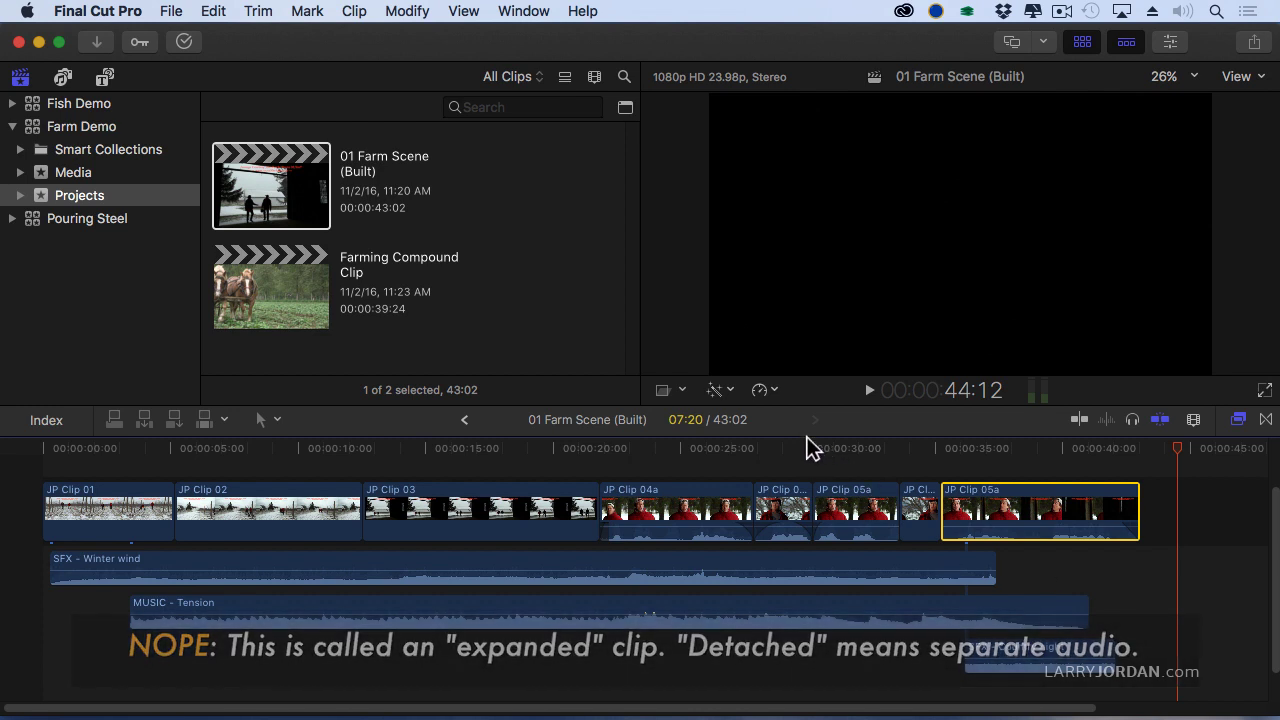
pyautogui.rightClick(776, 569)
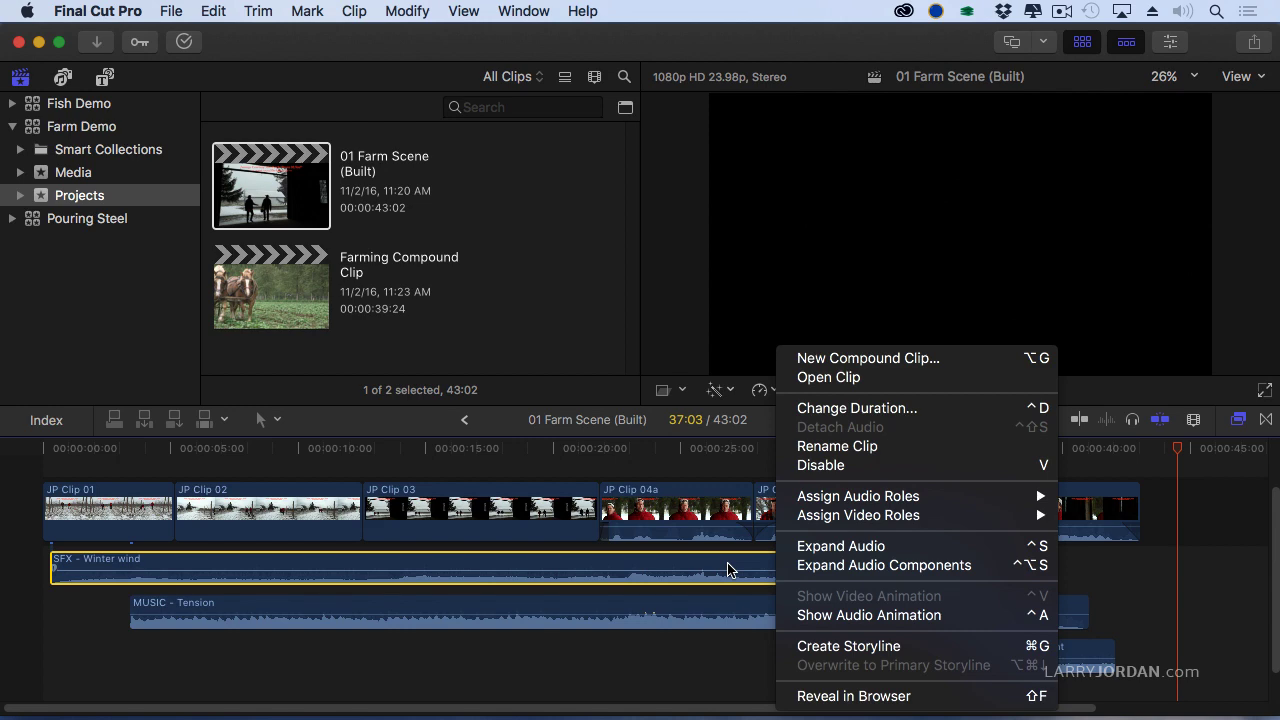
pyautogui.click(78, 170)
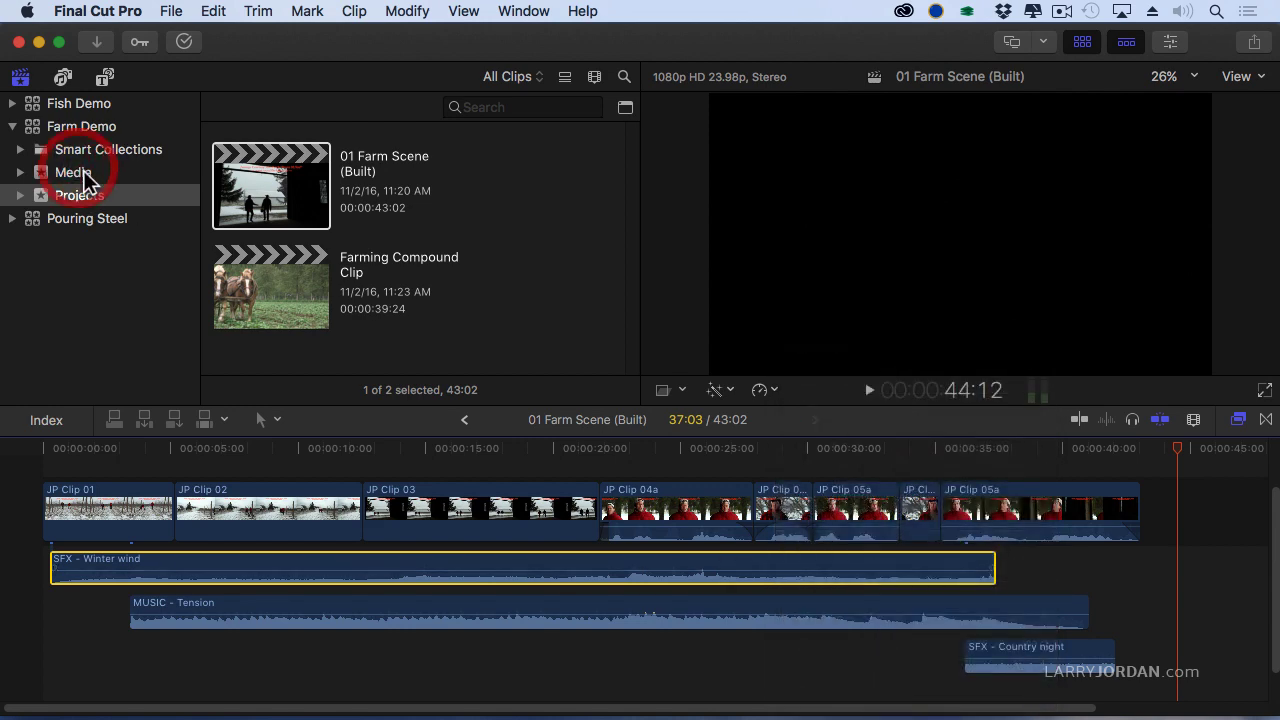
# - Show the Farm Demo's media clips and preview a frame of Plowing2_Fieldwork_Broll_01
pyautogui.click(120, 180)
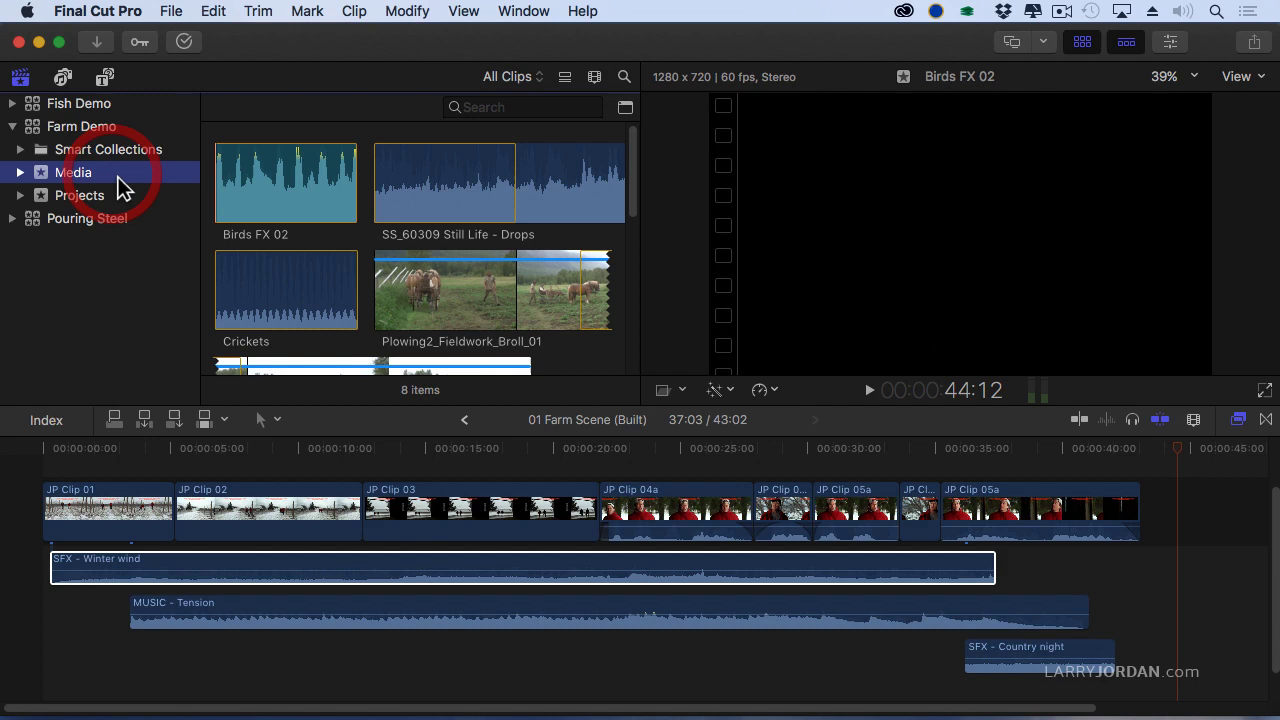
pyautogui.rightClick(484, 292)
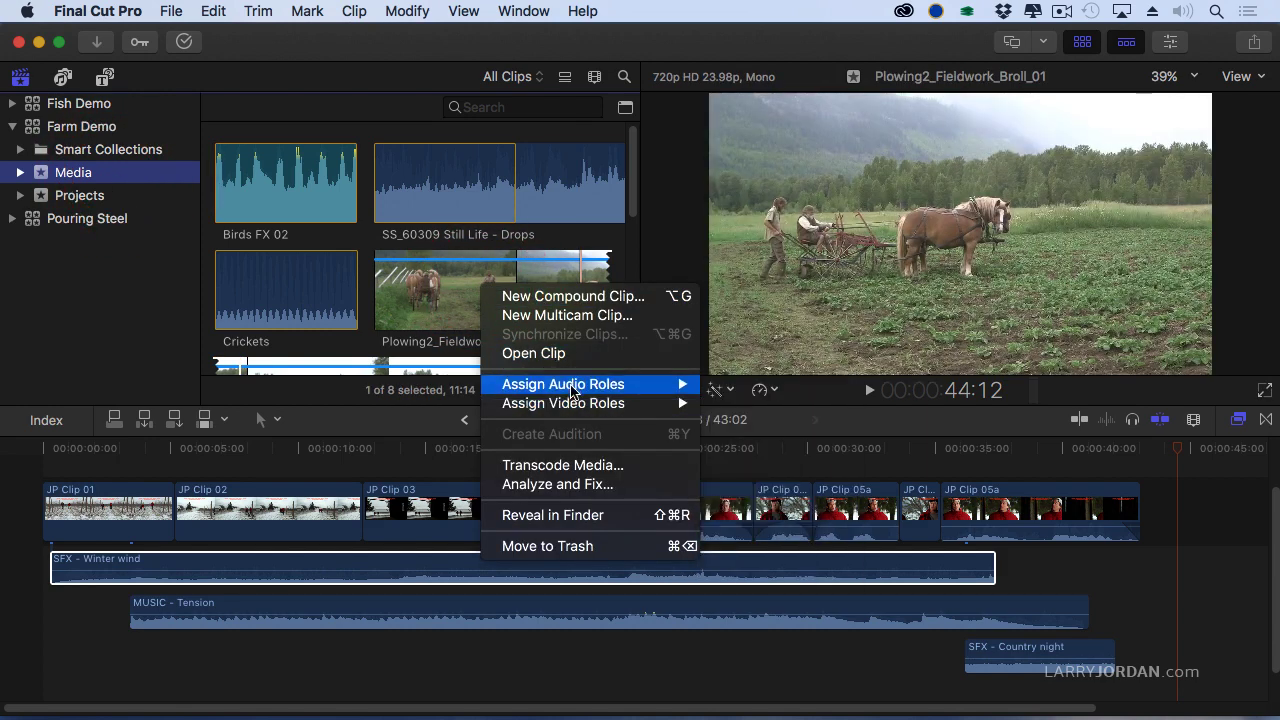
pyautogui.click(438, 308)
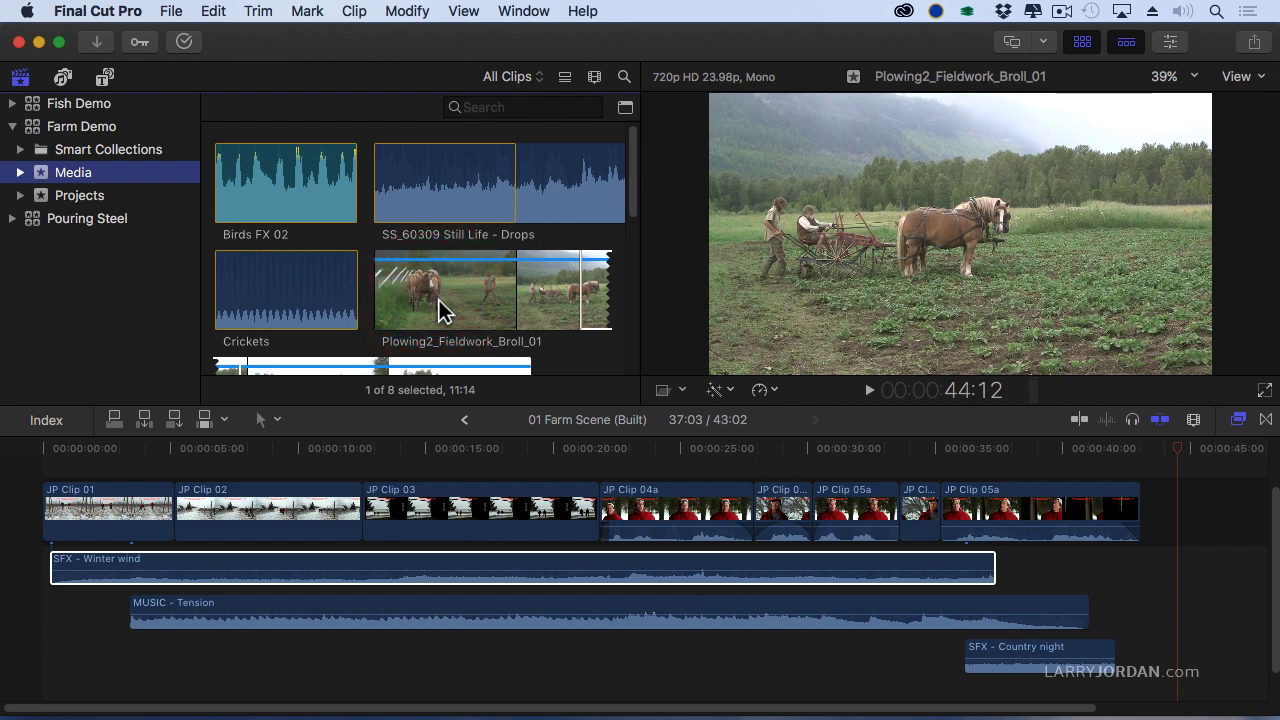
pyautogui.click(436, 295)
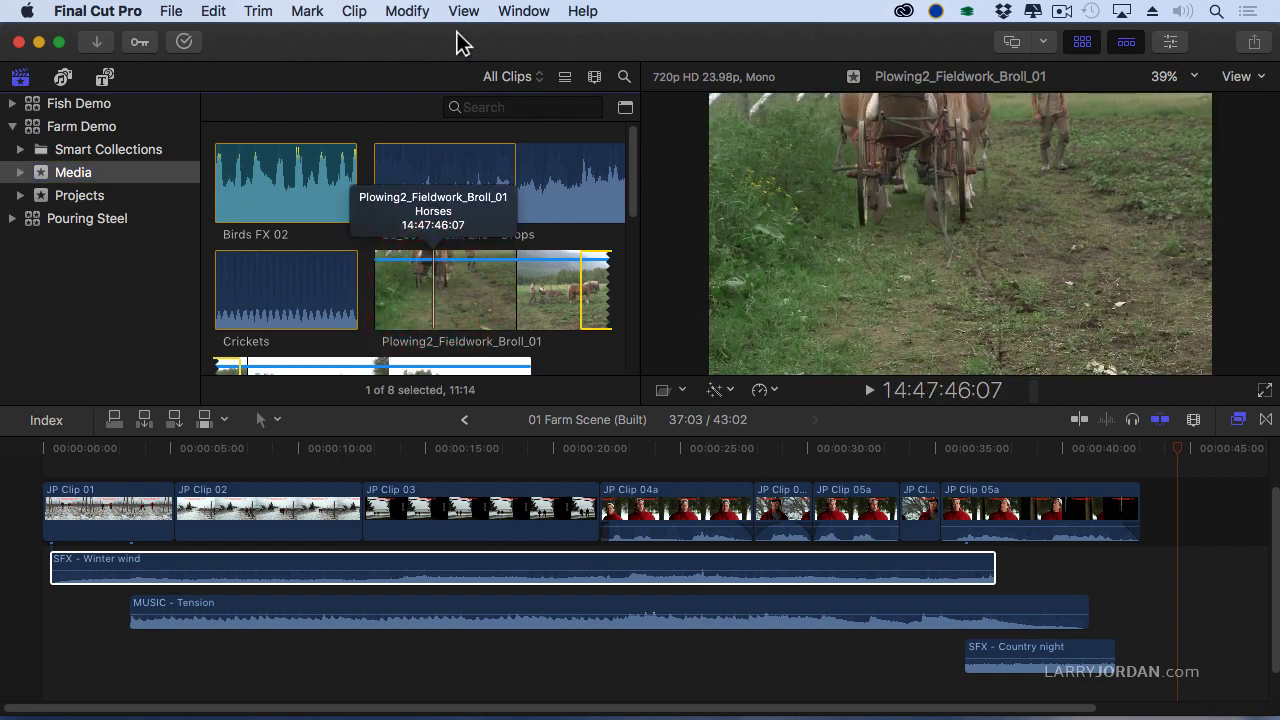
# - Browse the Modify menu without choosing, then show Plowing2's horses frame in the viewer
pyautogui.click(420, 11)
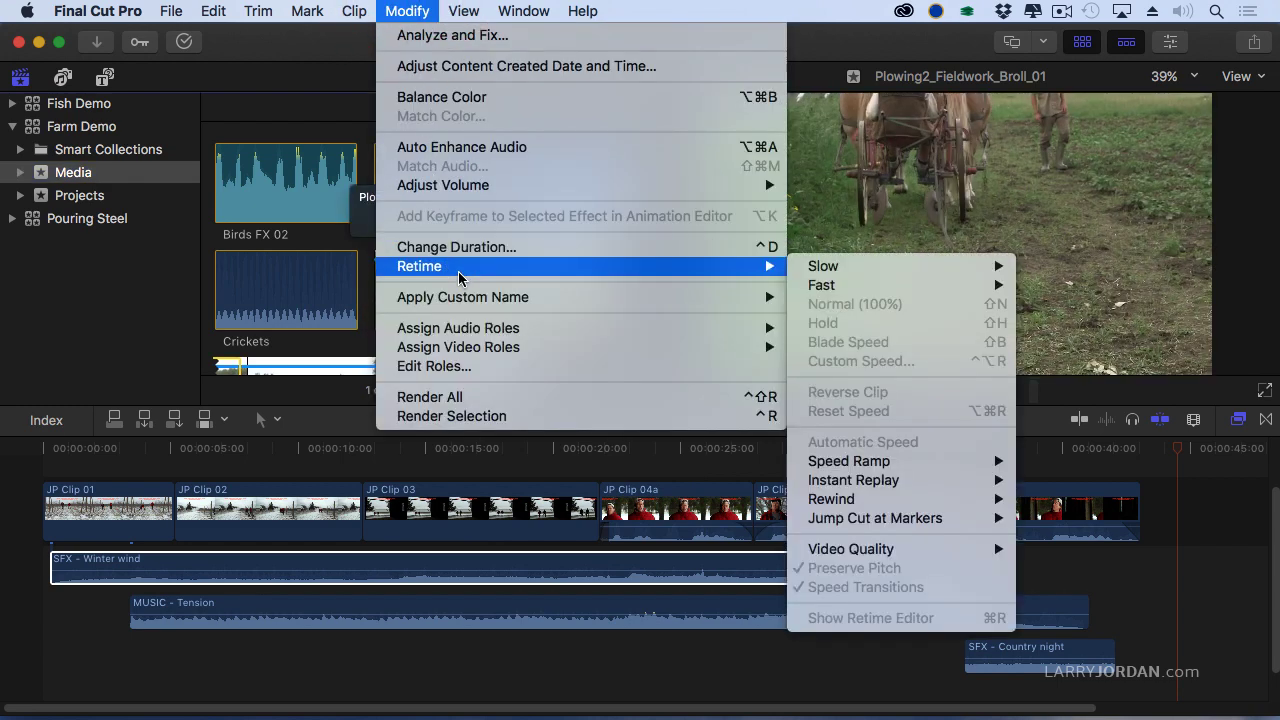
pyautogui.moveTo(481, 334)
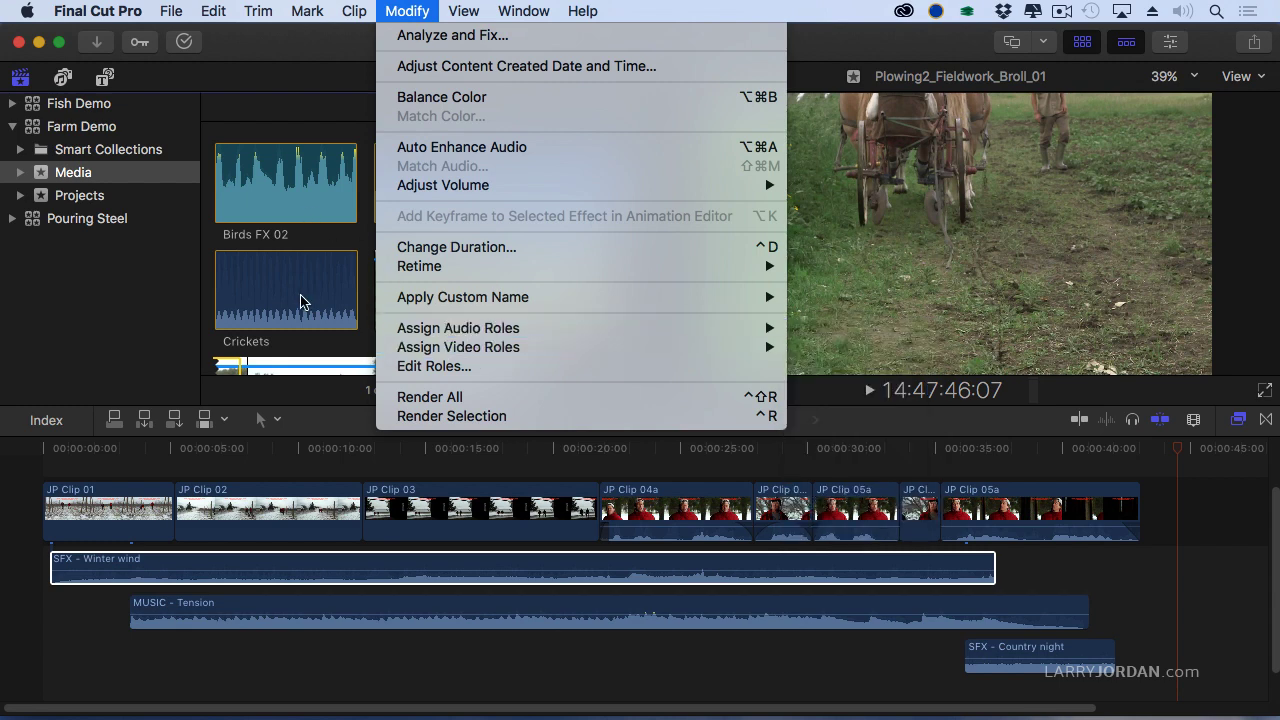
pyautogui.click(150, 280)
pyautogui.click(480, 295)
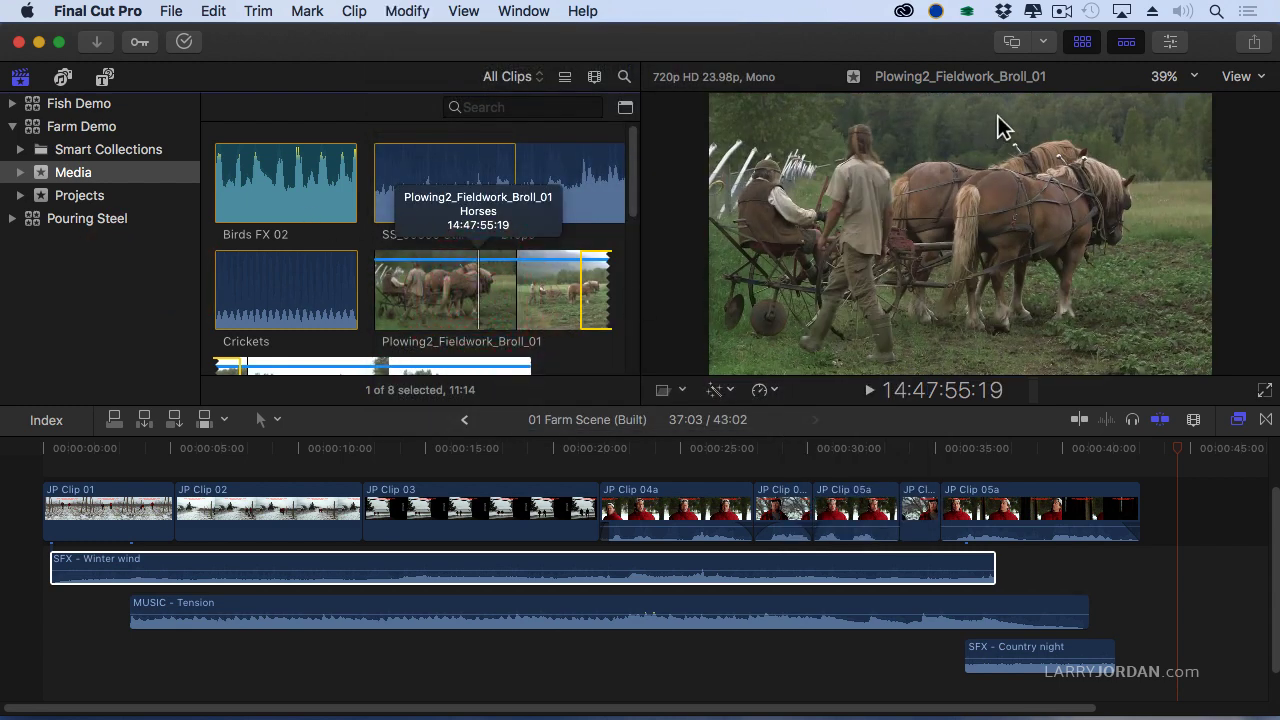
# - Check Plowing2's Dialogue-1 audio role in the Inspector's Info tab, then close the Inspector
pyautogui.click(1186, 44)
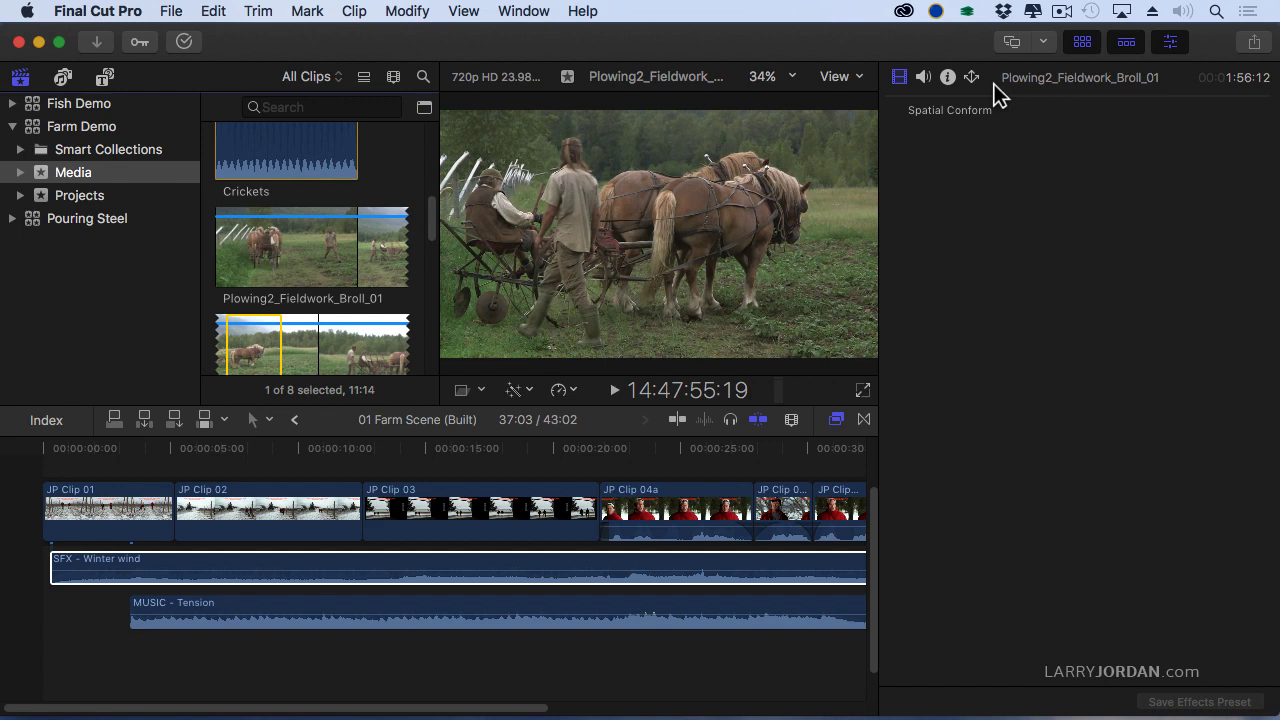
pyautogui.click(950, 80)
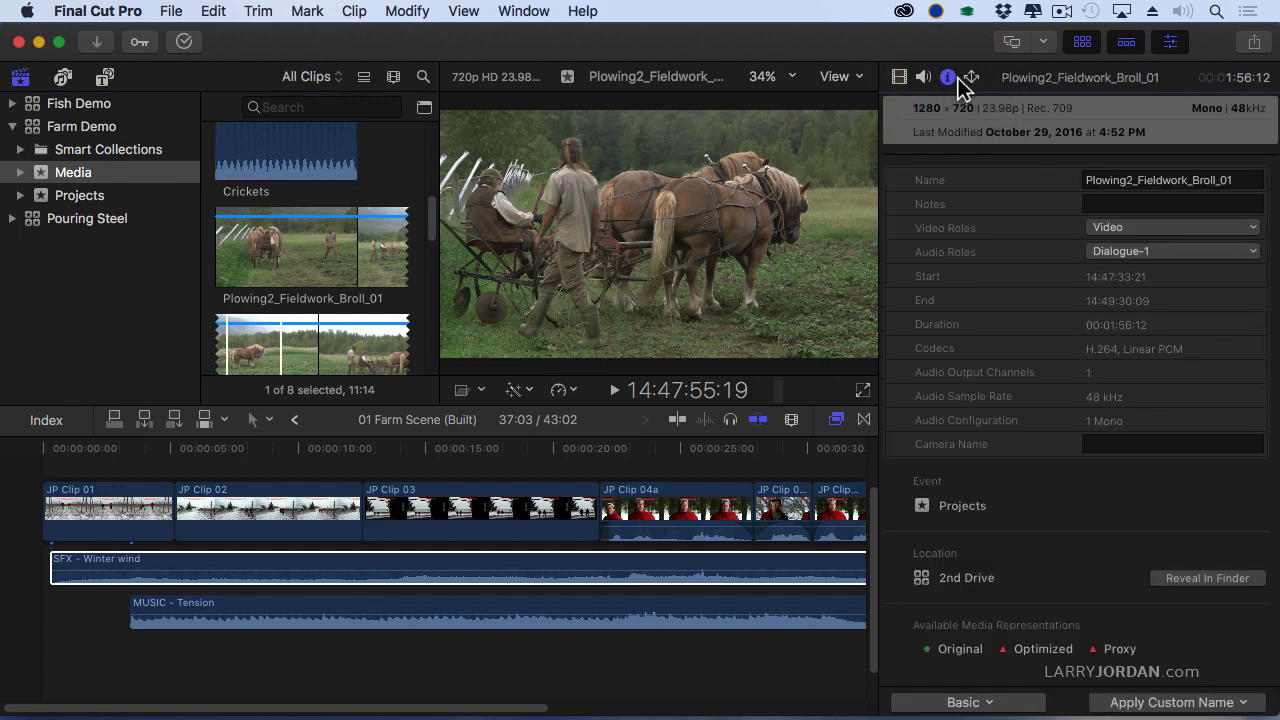
pyautogui.click(1168, 43)
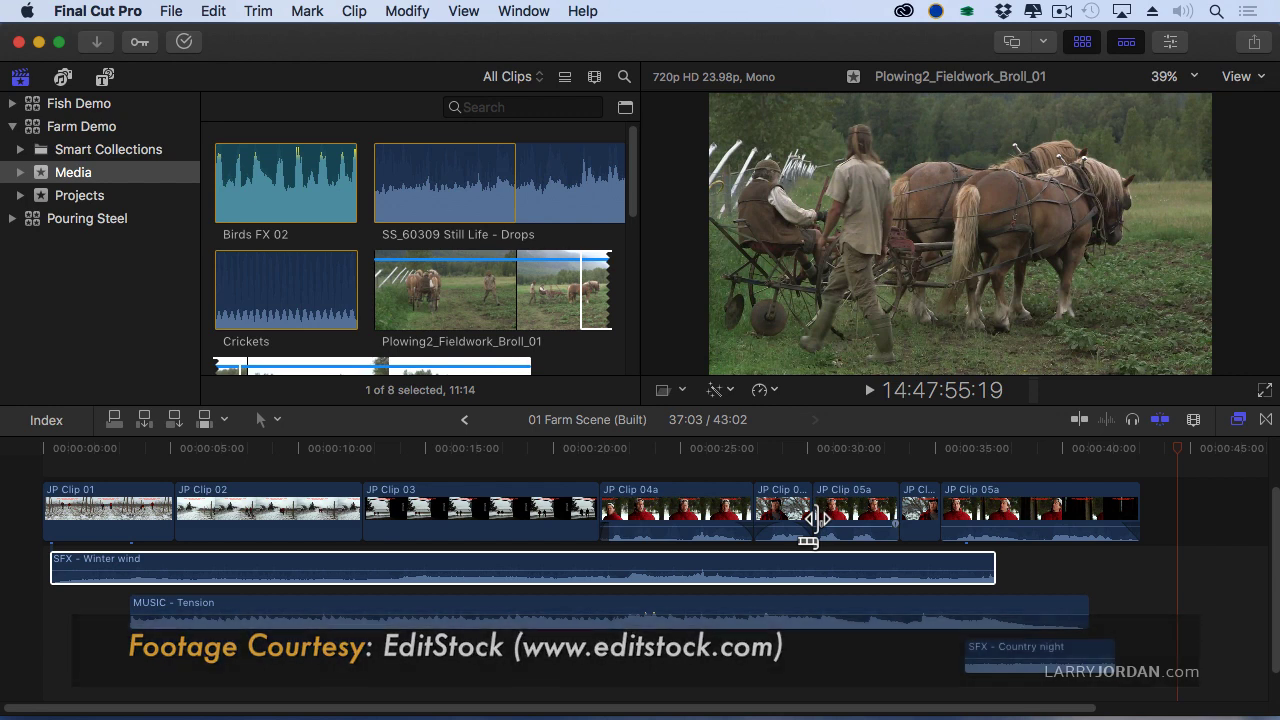
# - Enable skimming with S, preview the Plowing2 clip near its end, and refocus the Farm Scene timeline
pyautogui.click(839, 451)
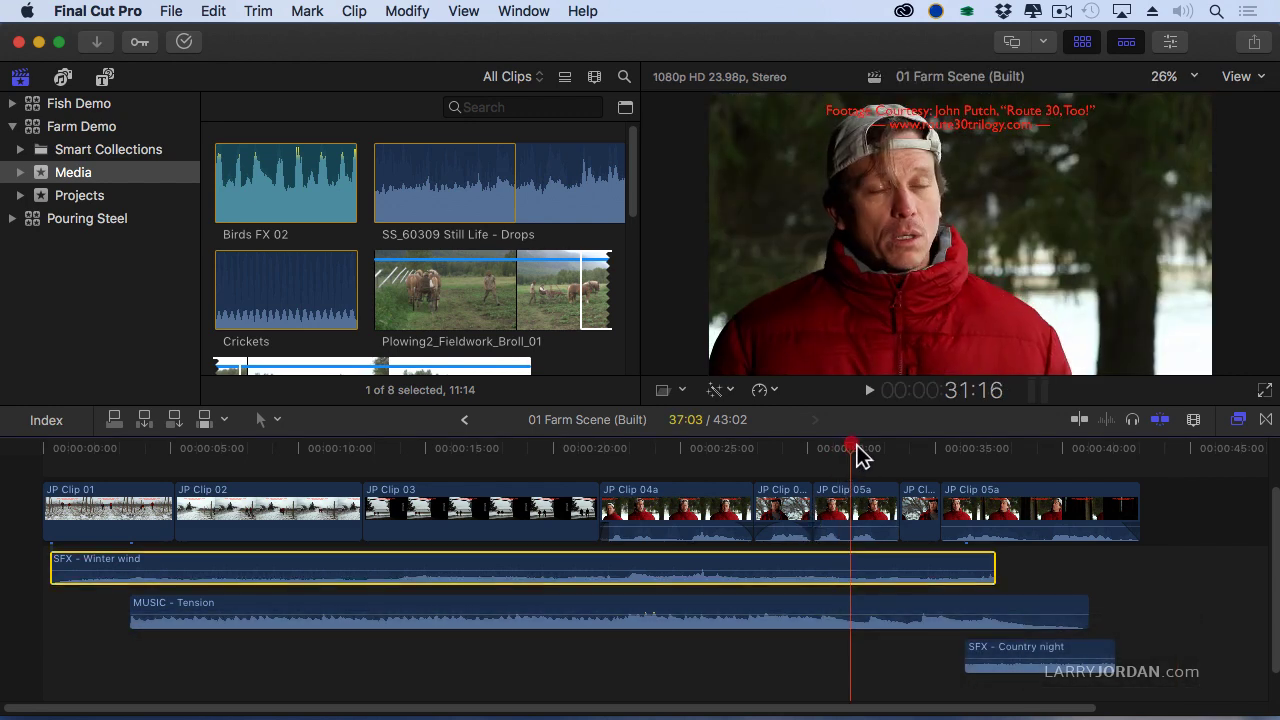
pyautogui.click(465, 302)
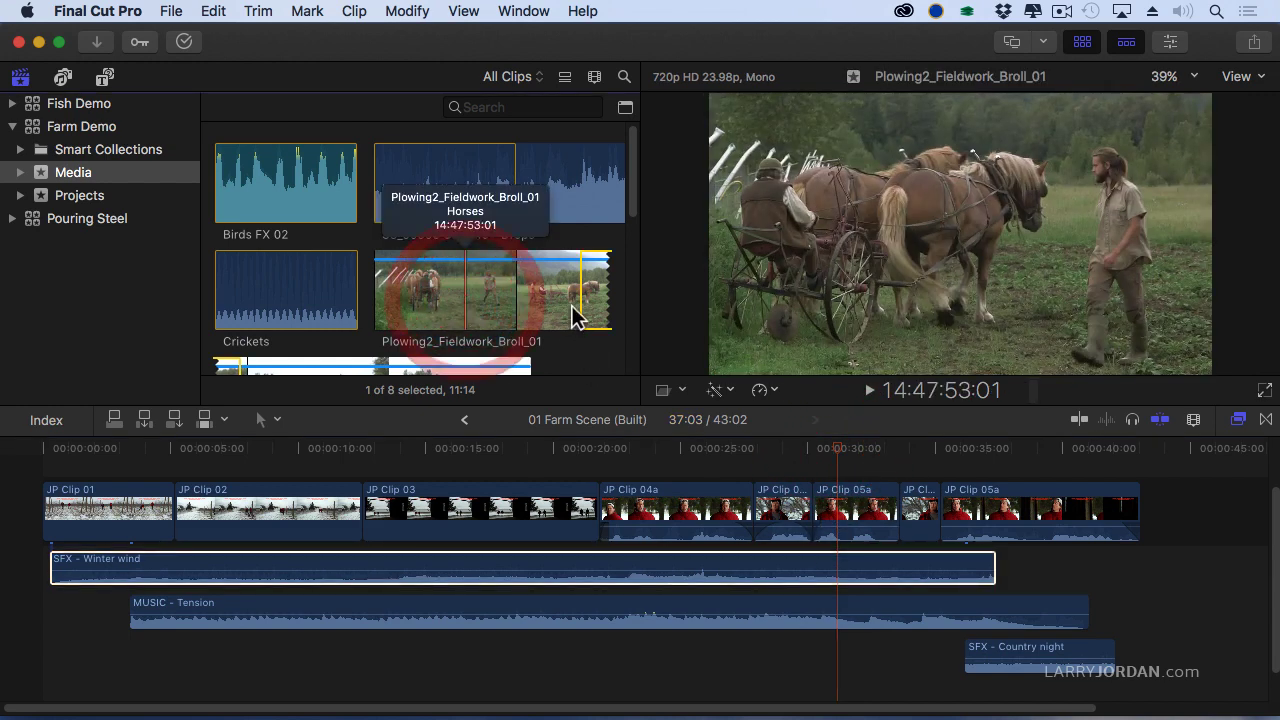
pyautogui.press('s')
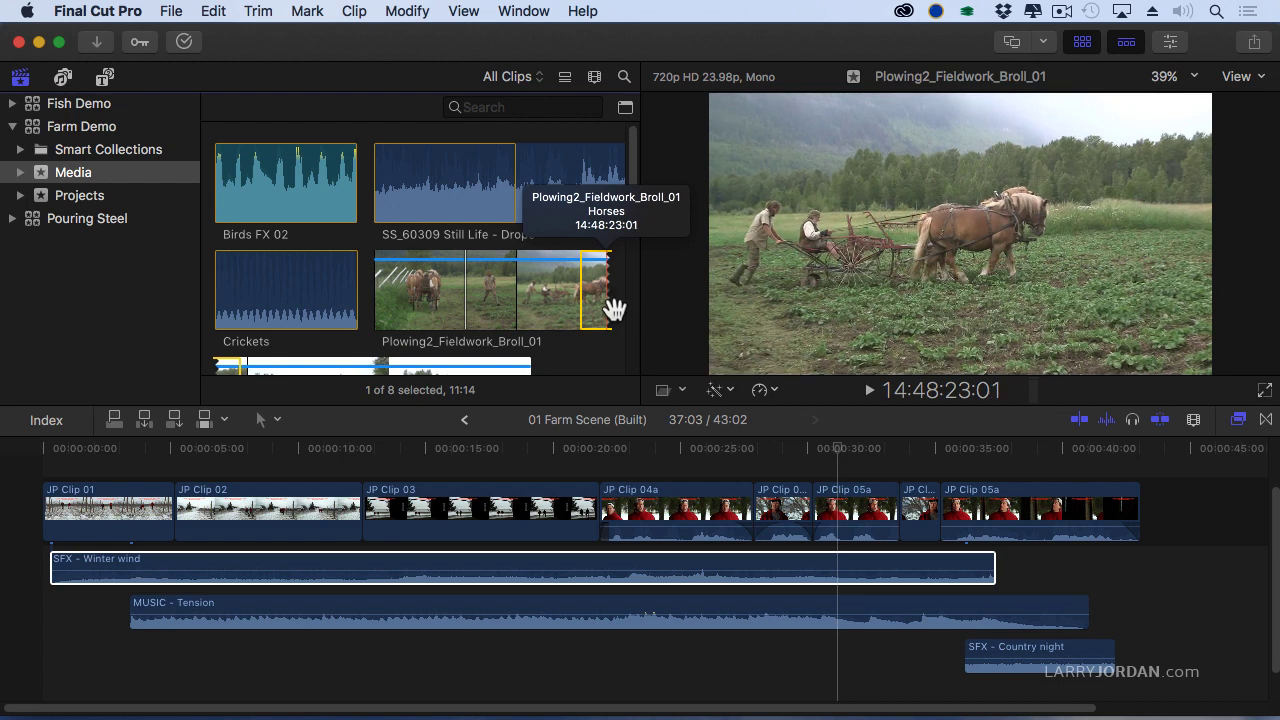
pyautogui.click(612, 310)
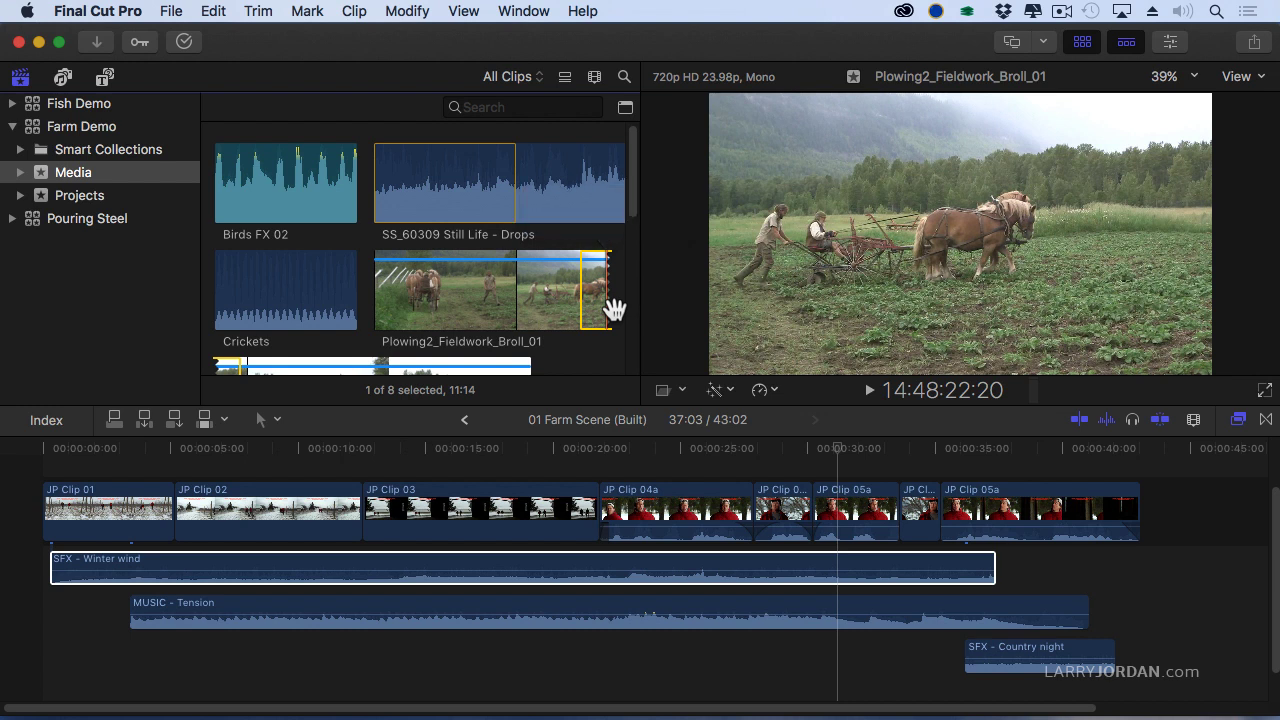
pyautogui.press('super+2')
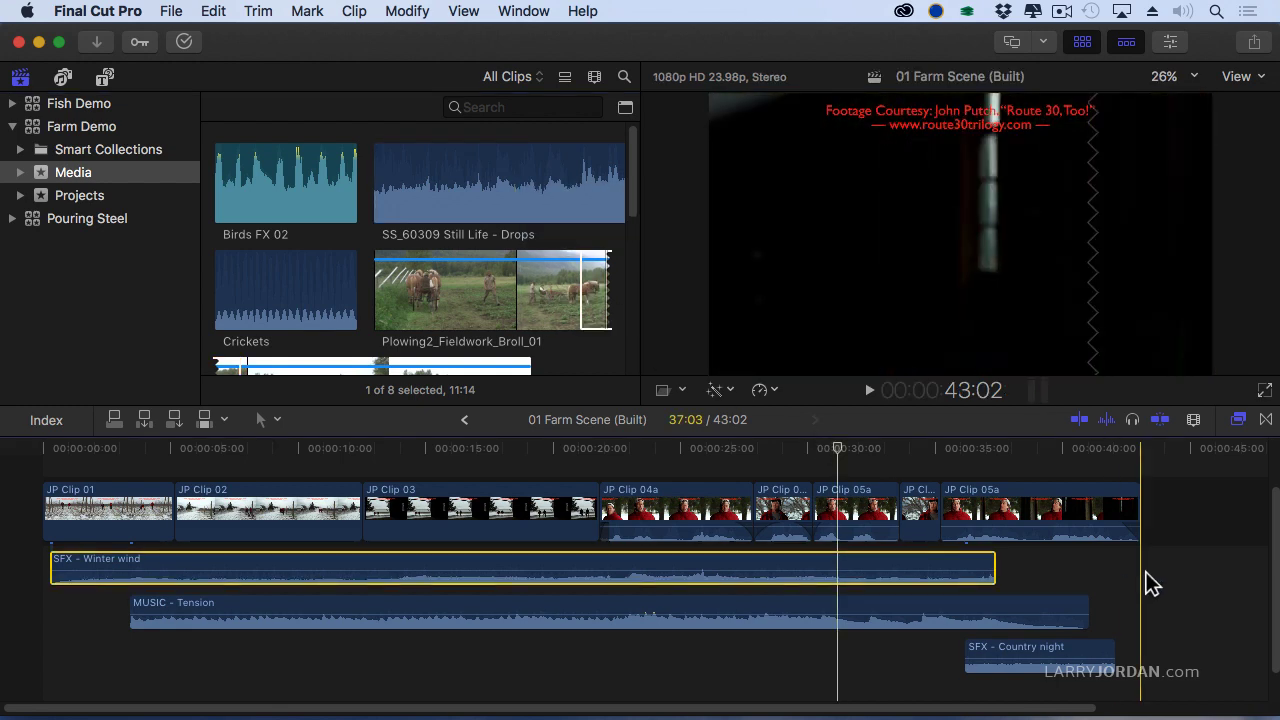
# - Assign the SFX - Winter wind clip the Effects audio role
pyautogui.rightClick(947, 567)
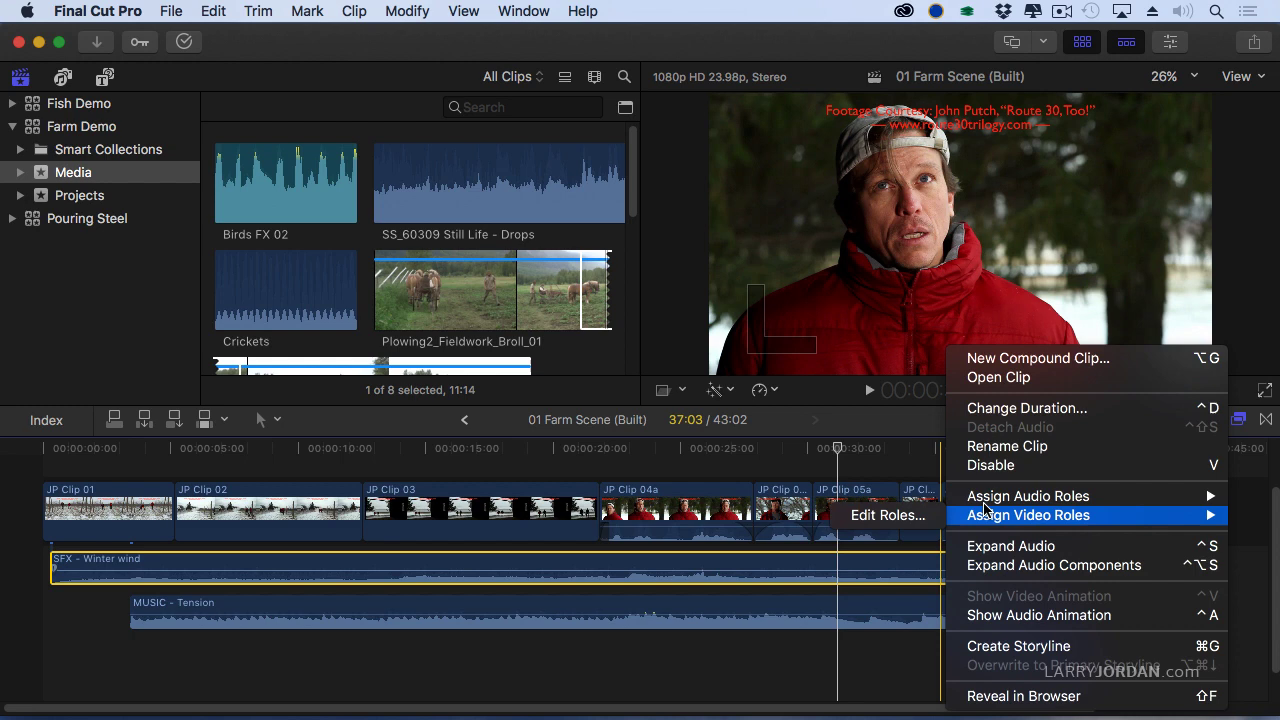
pyautogui.moveTo(986, 505)
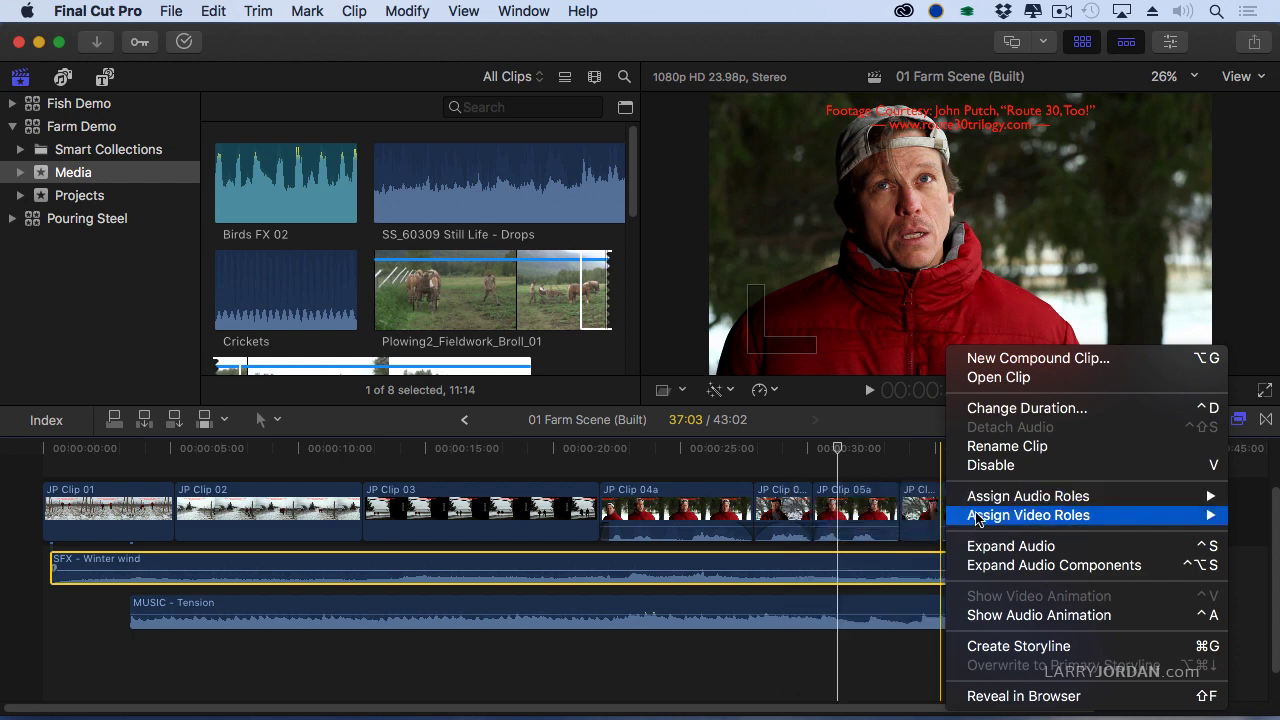
pyautogui.click(860, 553)
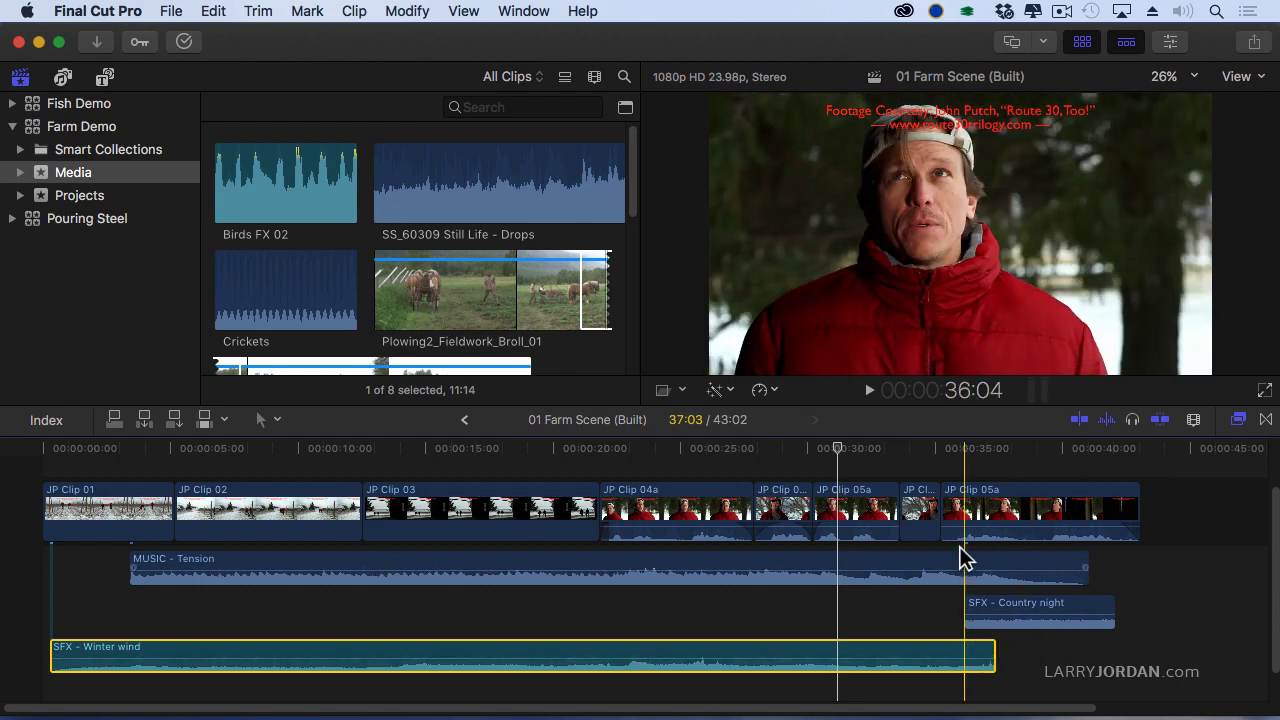
# - Select JP Clip 05a, MUSIC - Tension and SFX - Country night in turn
pyautogui.moveTo(971, 543)
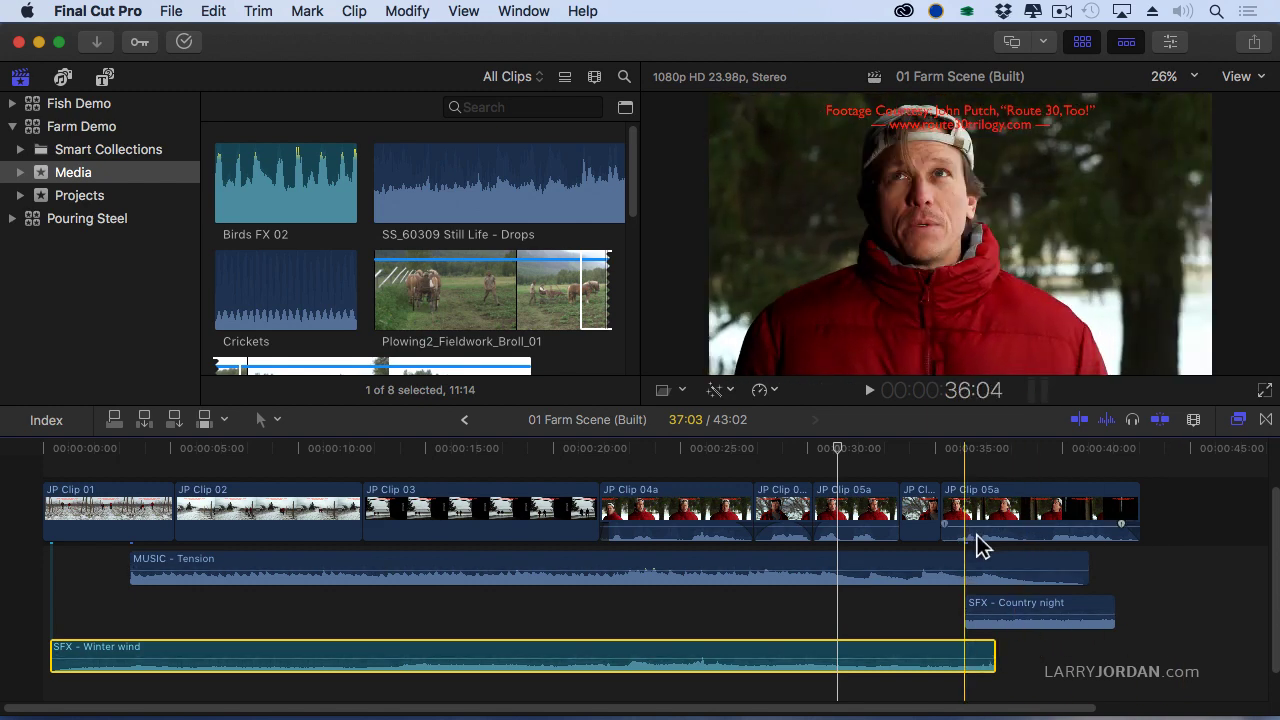
pyautogui.click(1000, 533)
pyautogui.click(995, 560)
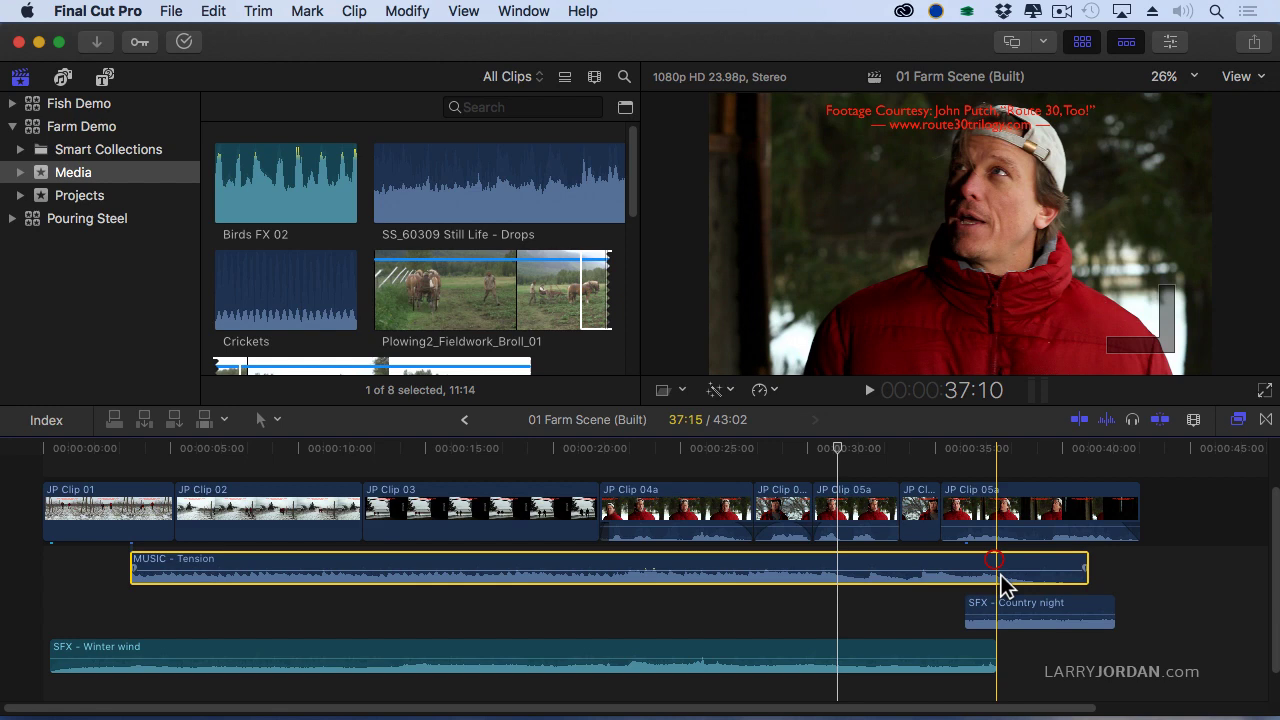
pyautogui.click(1057, 614)
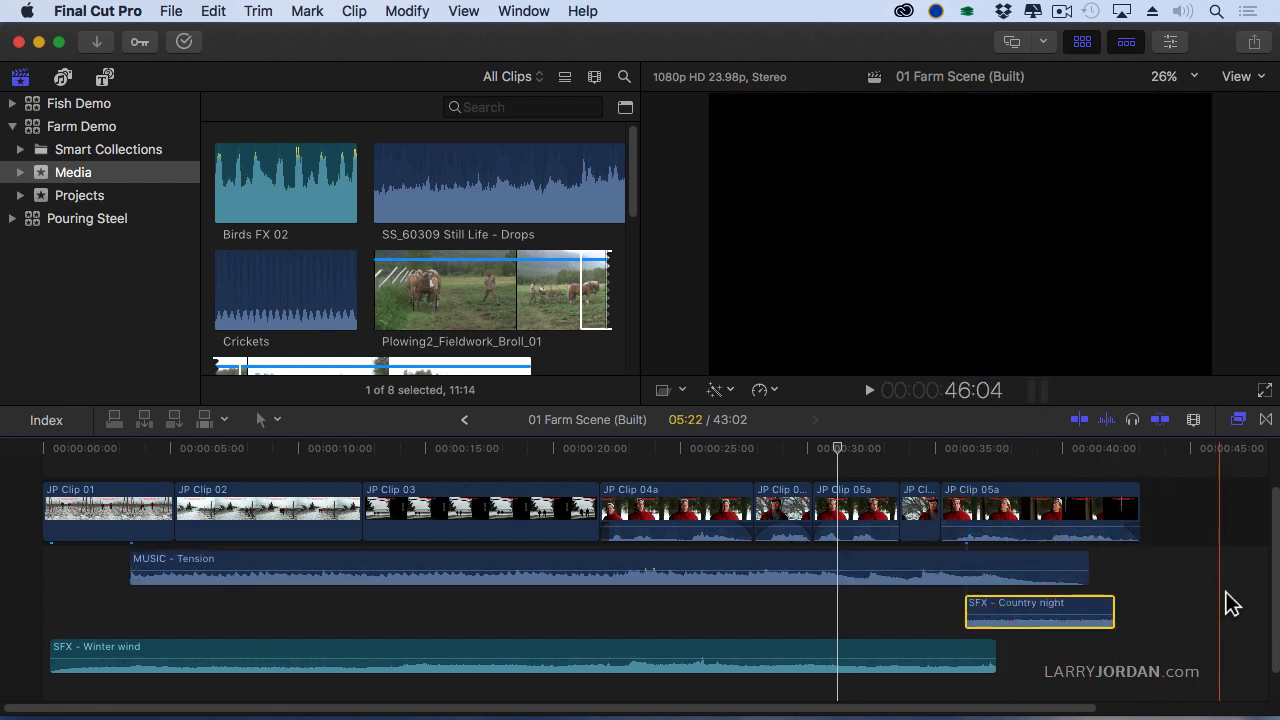
# - Assign the MUSIC - Tension clip the Music role, turning it green
pyautogui.scroll(-2, 1230, 603)
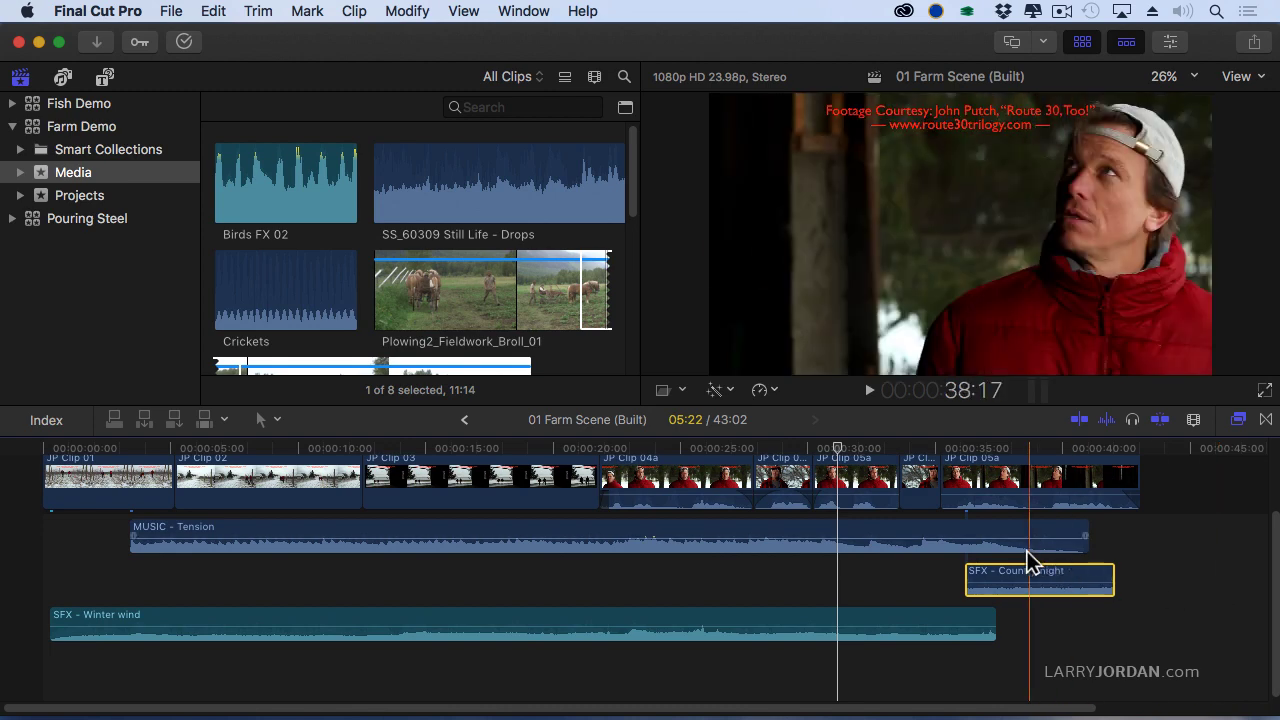
pyautogui.rightClick(996, 527)
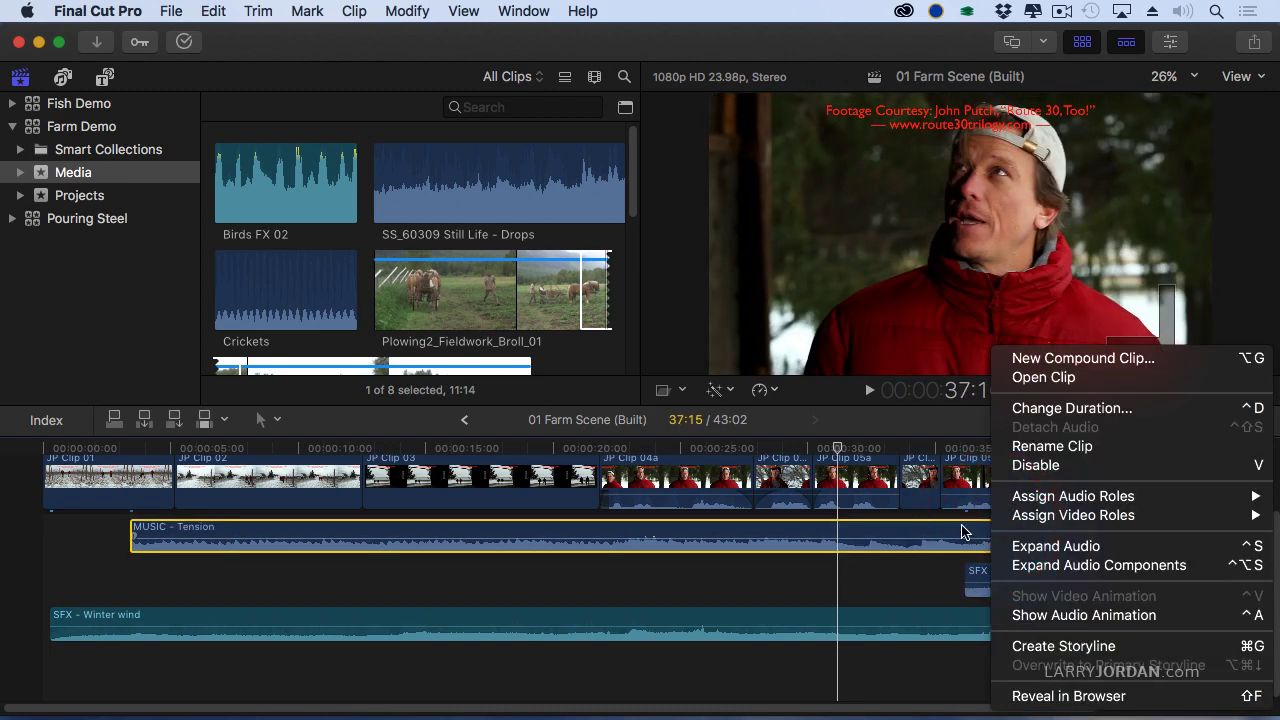
pyautogui.moveTo(1035, 507)
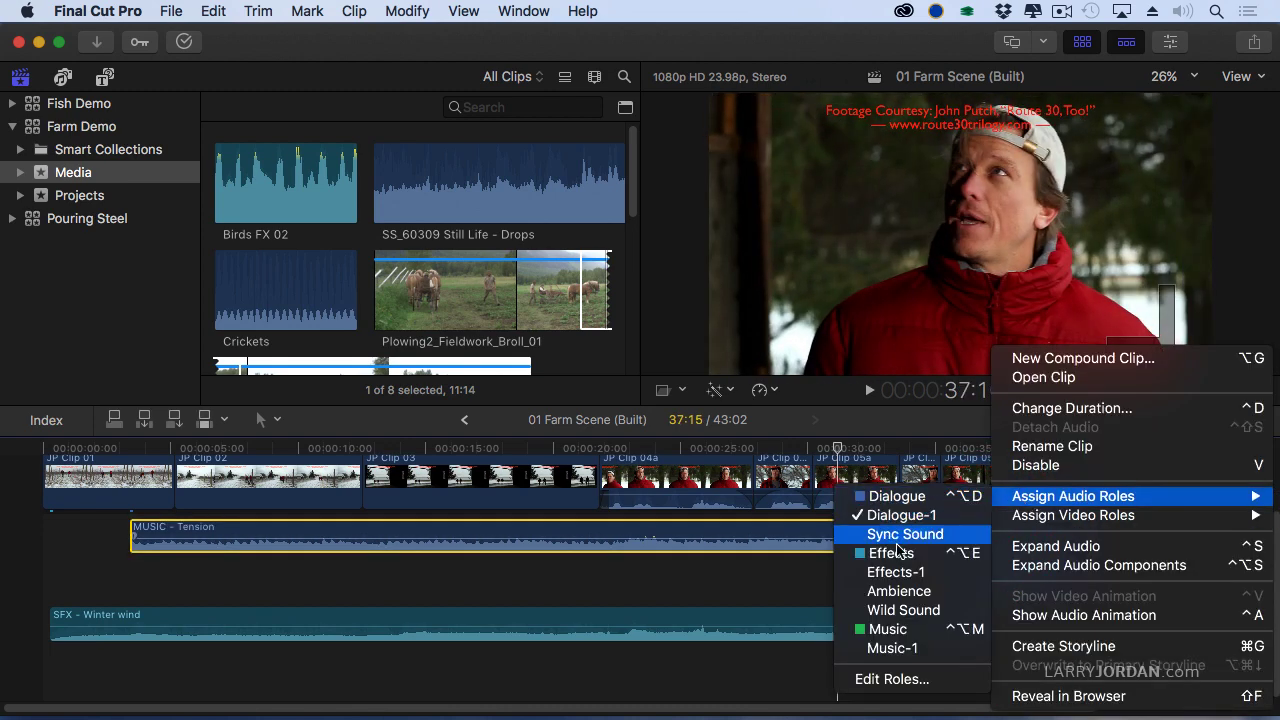
pyautogui.click(916, 628)
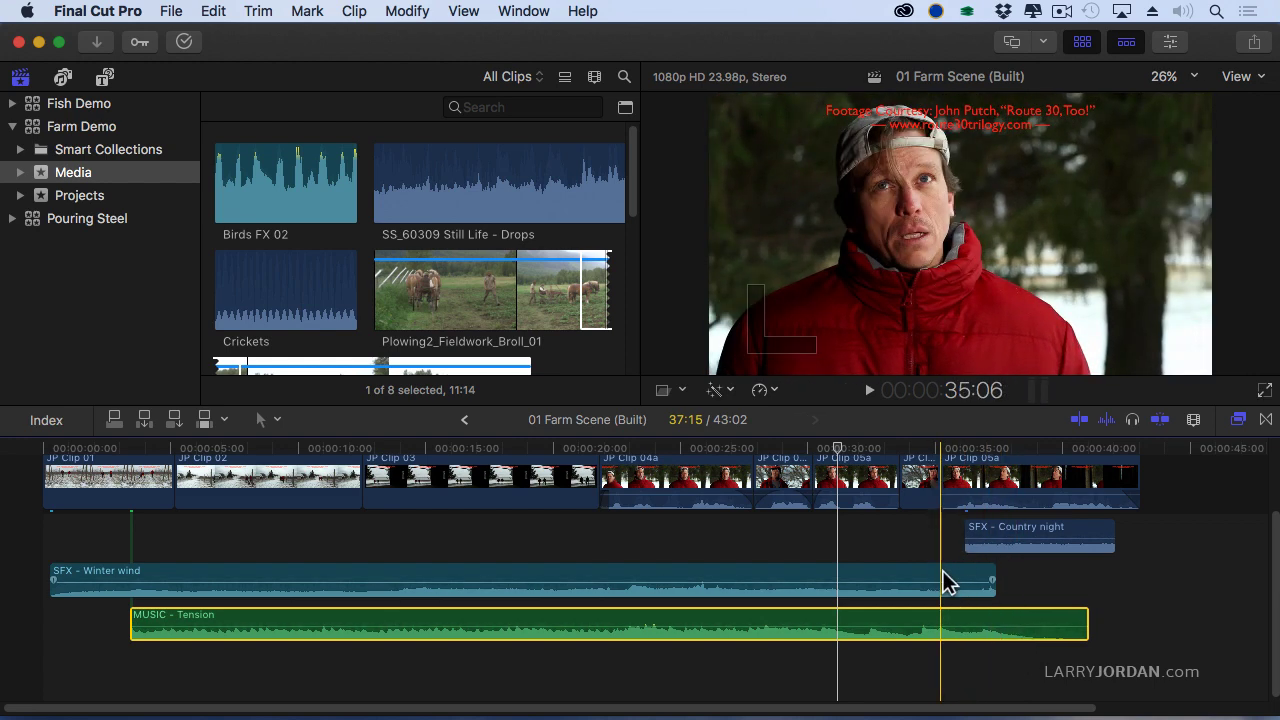
# - Assign SFX - Country night the Effects role so it turns teal
pyautogui.rightClick(1058, 537)
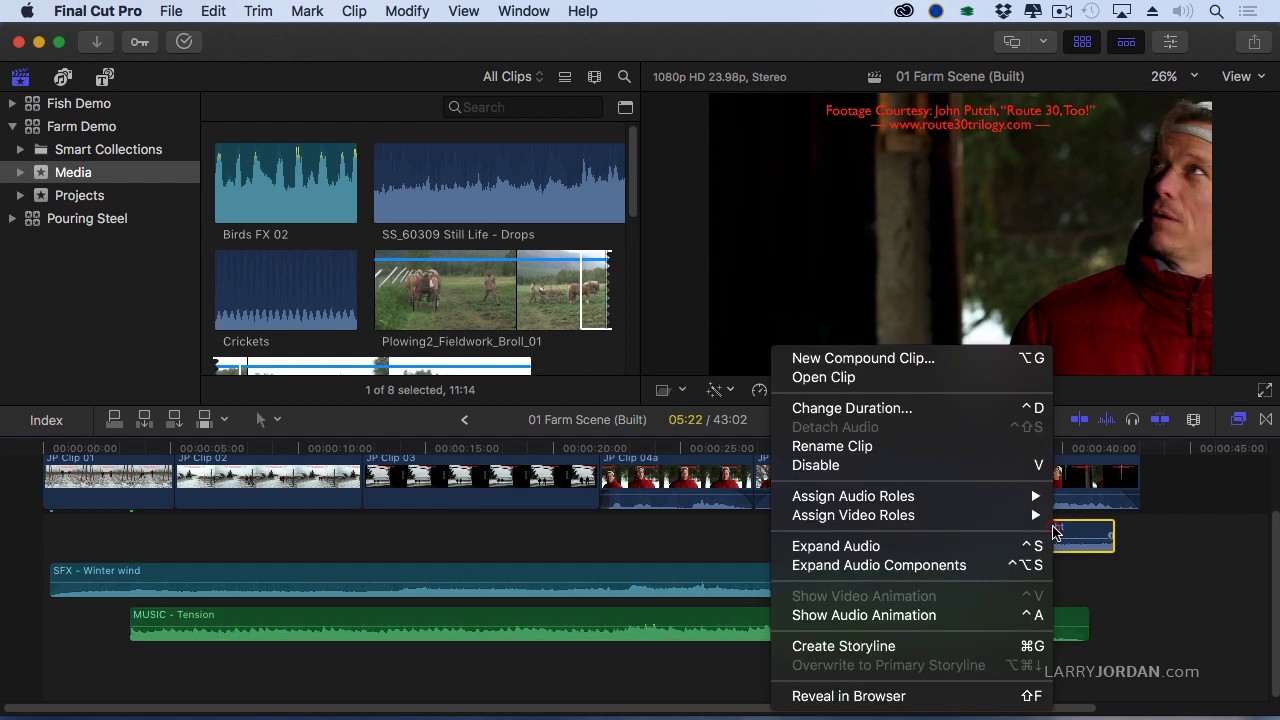
pyautogui.moveTo(1011, 507)
pyautogui.click(1097, 552)
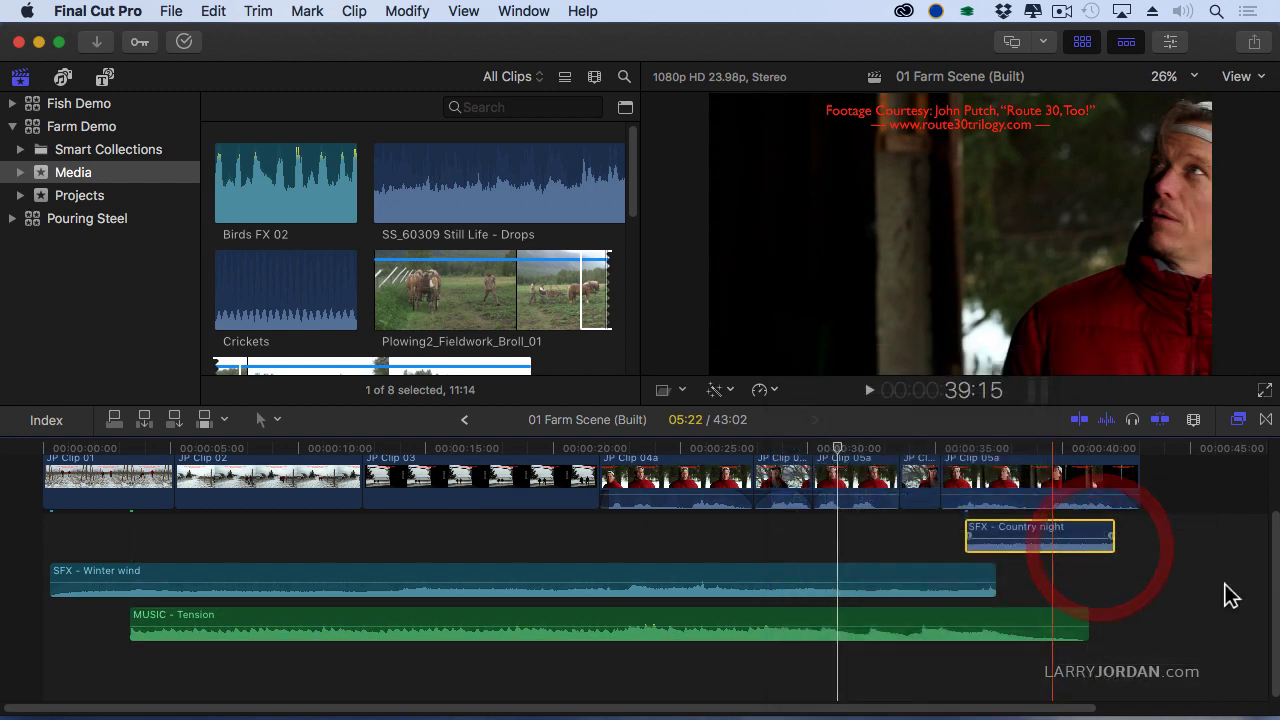